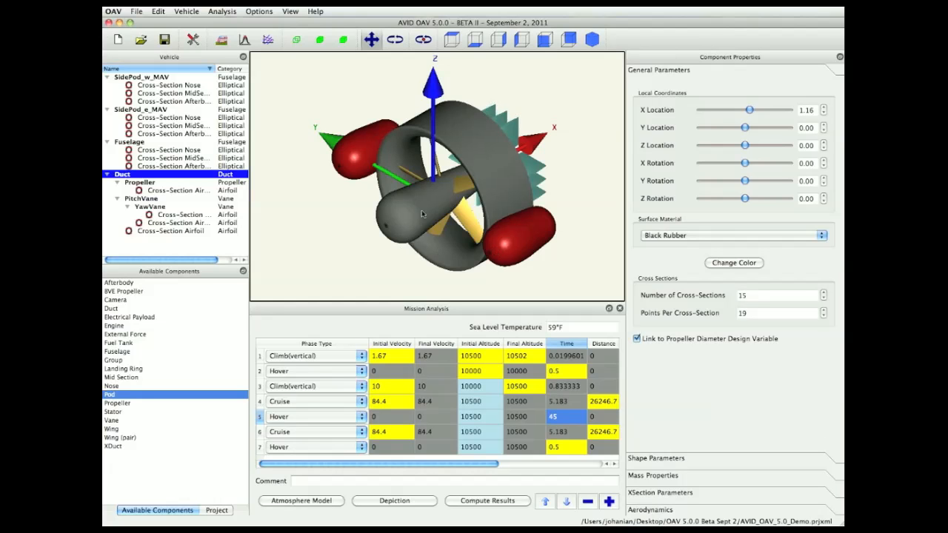
# - Orbit and pan the 3D view, switching between view modes, to examine the ducted vehicle from different angles
pyautogui.moveTo(446, 194); pyautogui.dragTo(439, 201)
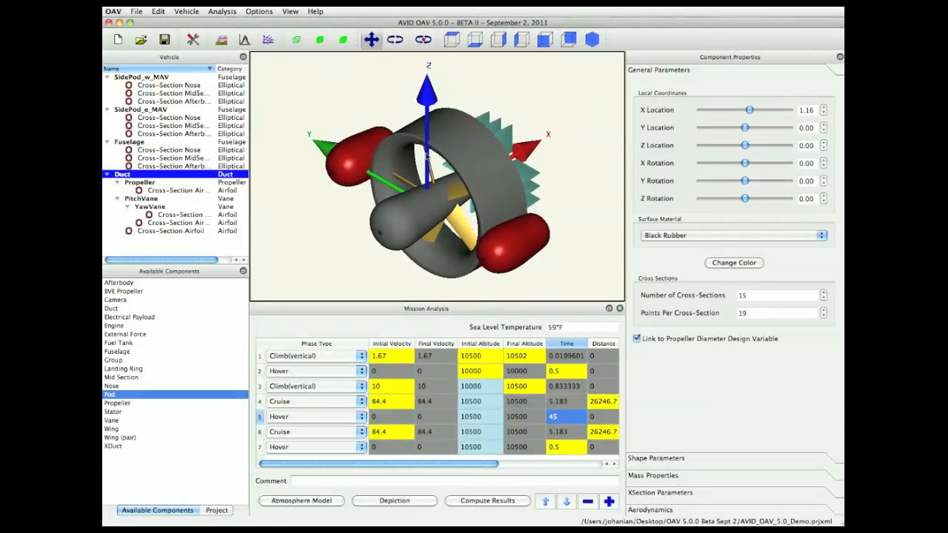
pyautogui.click(396, 41)
pyautogui.moveTo(385, 266); pyautogui.dragTo(399, 190)
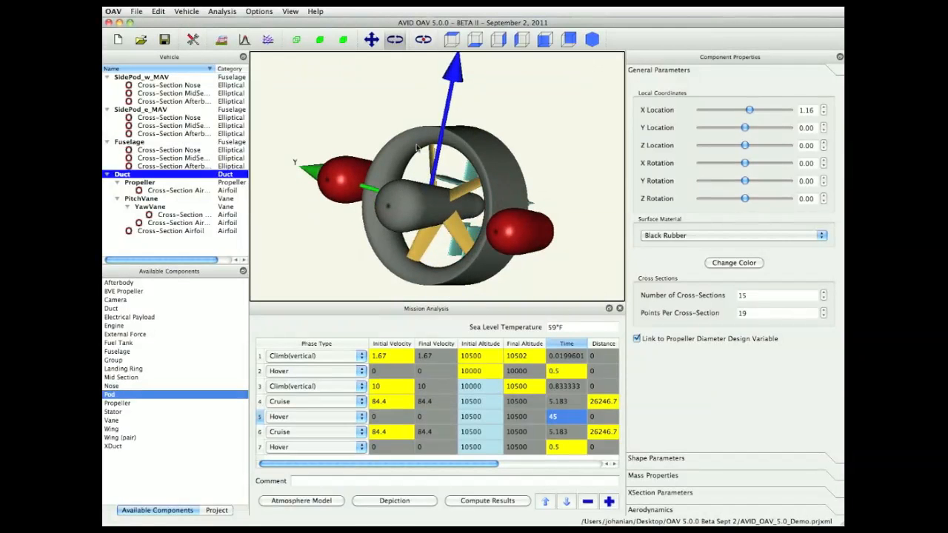
pyautogui.click(371, 40)
pyautogui.moveTo(435, 203); pyautogui.dragTo(433, 180)
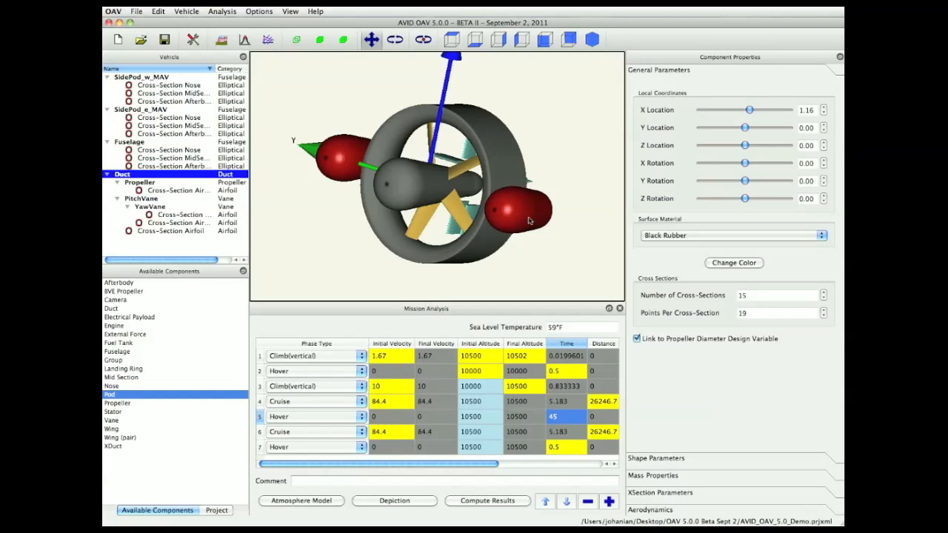
pyautogui.click(396, 42)
pyautogui.moveTo(457, 121); pyautogui.dragTo(545, 192)
pyautogui.moveTo(418, 242)
pyautogui.mouseDown()
pyautogui.moveTo(394, 164)
pyautogui.moveTo(415, 216)
pyautogui.moveTo(409, 228)
pyautogui.mouseUp()
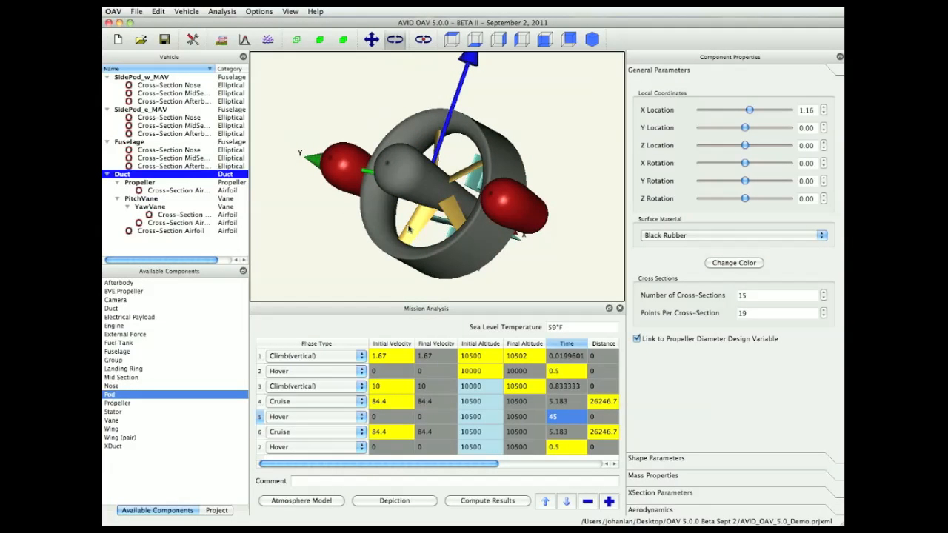
pyautogui.moveTo(408, 176)
pyautogui.mouseDown()
pyautogui.moveTo(418, 191)
pyautogui.moveTo(400, 198)
pyautogui.moveTo(398, 167)
pyautogui.mouseUp()
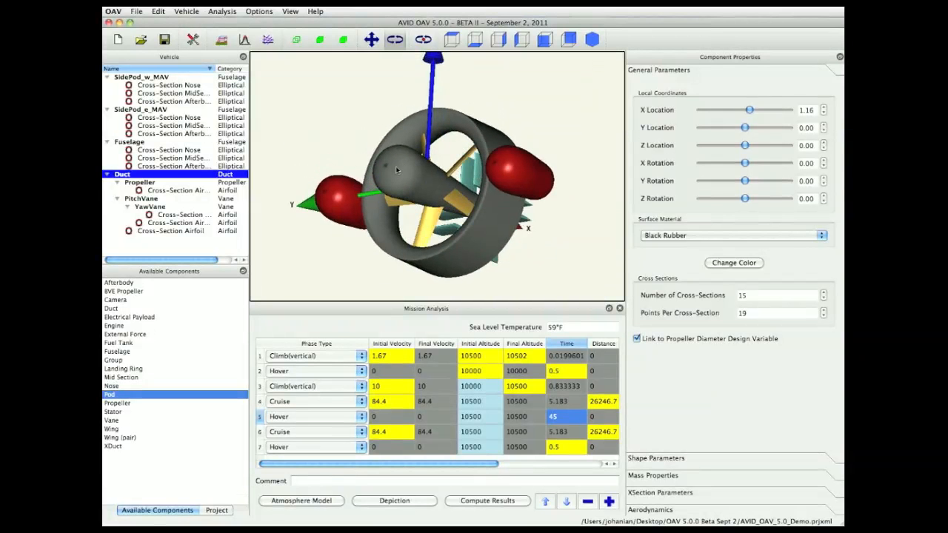
# - Hide the coordinate axes and turn on the center of gravity display in the viewport
pyautogui.click(285, 11)
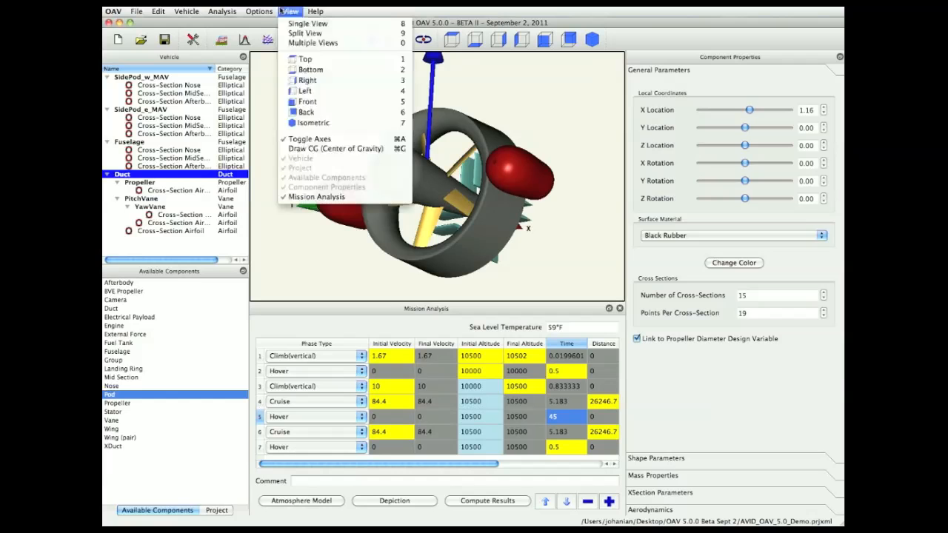
pyautogui.click(320, 141)
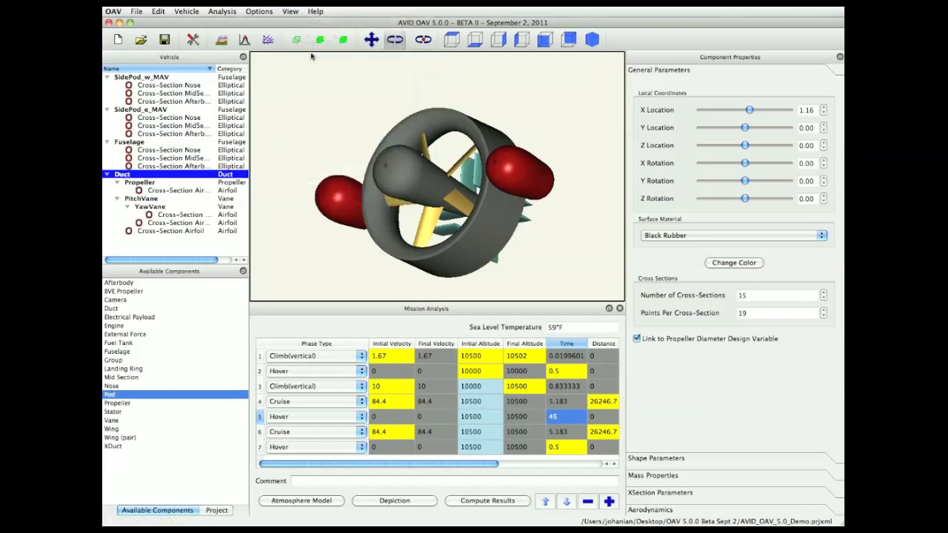
pyautogui.click(293, 11)
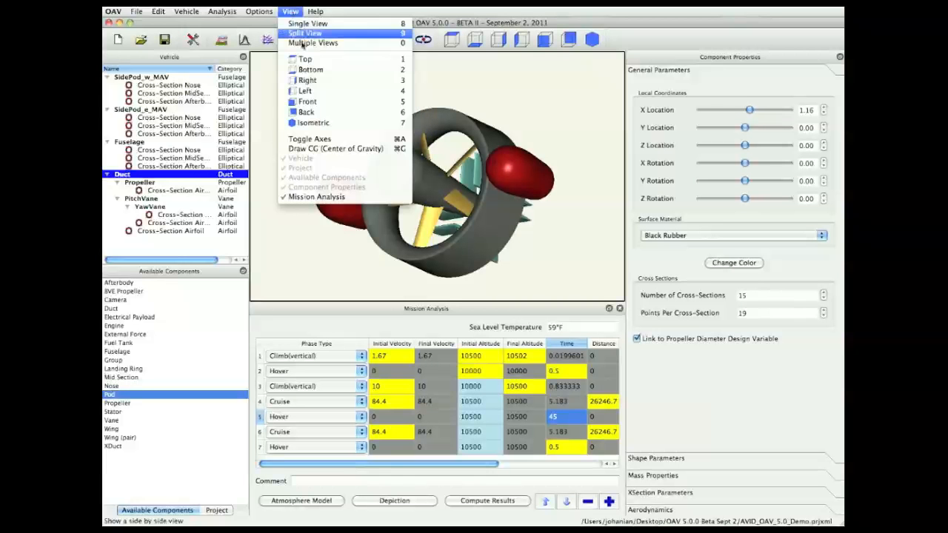
pyautogui.click(326, 148)
# - Select the propeller and change its tip chord length to 2.5 and back to 1
pyautogui.moveTo(472, 241); pyautogui.dragTo(333, 167)
pyautogui.moveTo(597, 97); pyautogui.dragTo(596, 183)
pyautogui.moveTo(367, 99); pyautogui.dragTo(415, 98)
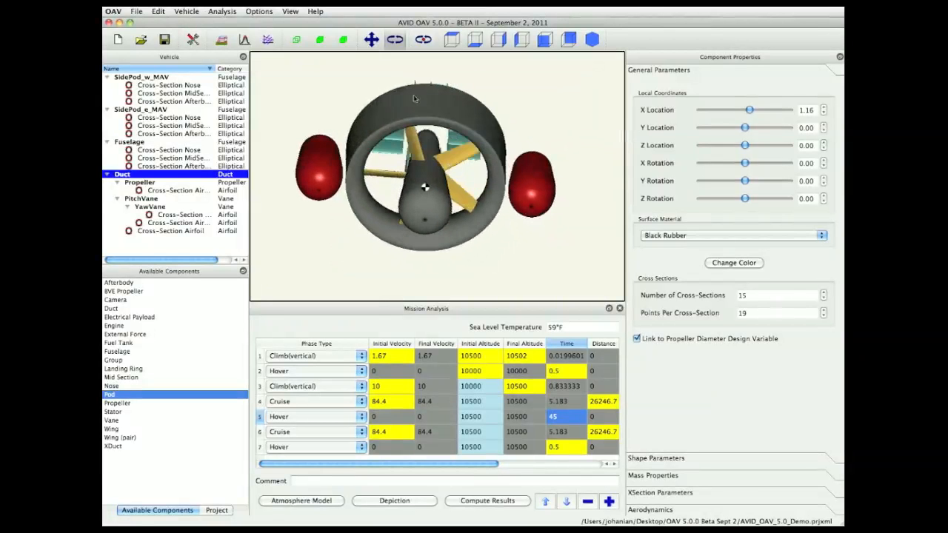
pyautogui.moveTo(356, 201)
pyautogui.mouseDown()
pyautogui.moveTo(334, 168)
pyautogui.moveTo(351, 193)
pyautogui.mouseUp()
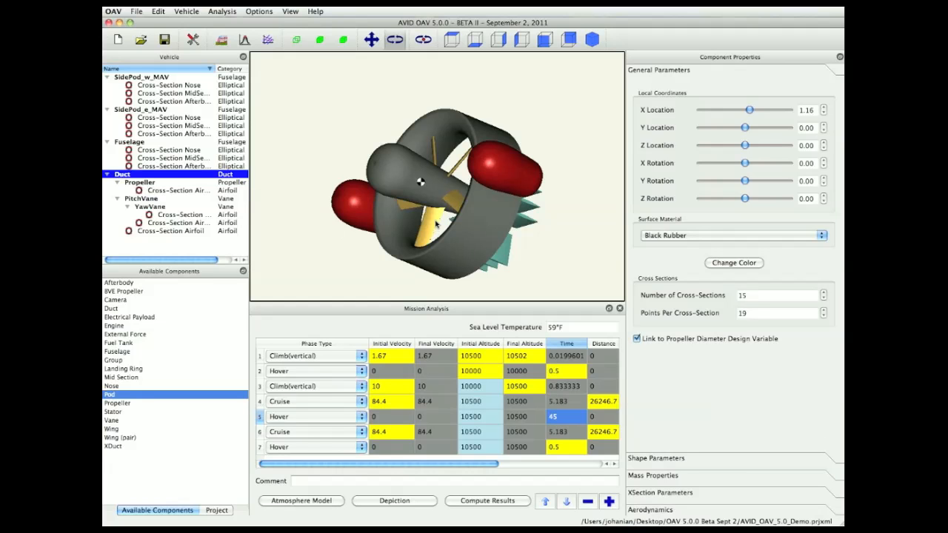
pyautogui.press('Down')
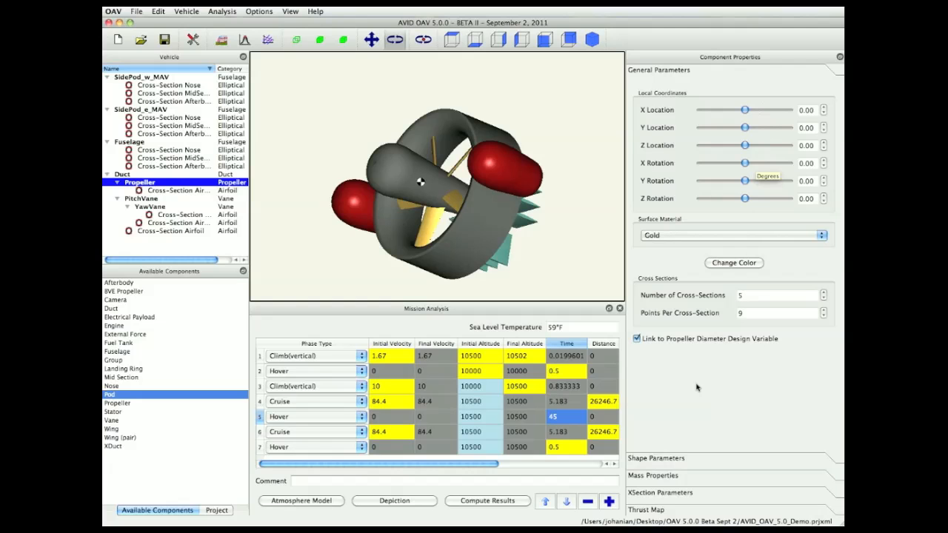
pyautogui.click(675, 461)
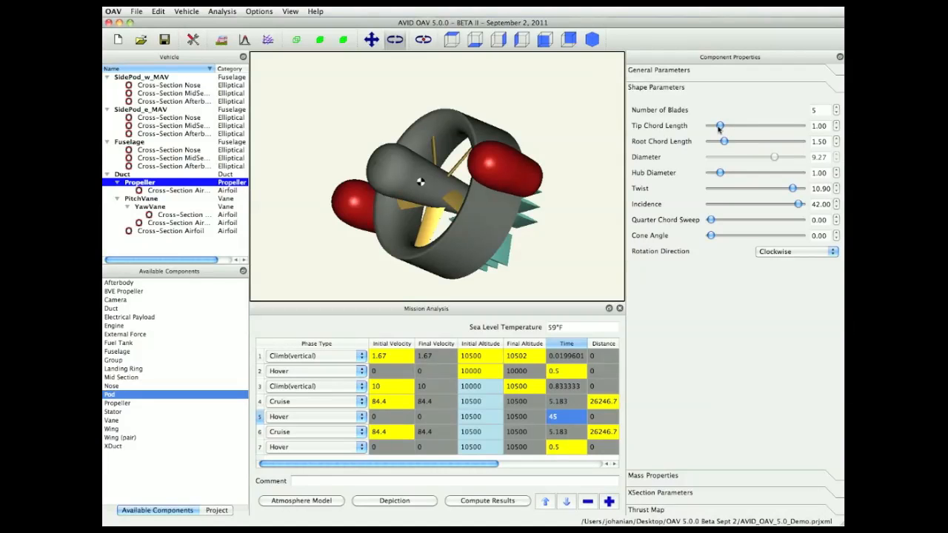
pyautogui.moveTo(718, 128); pyautogui.dragTo(735, 129)
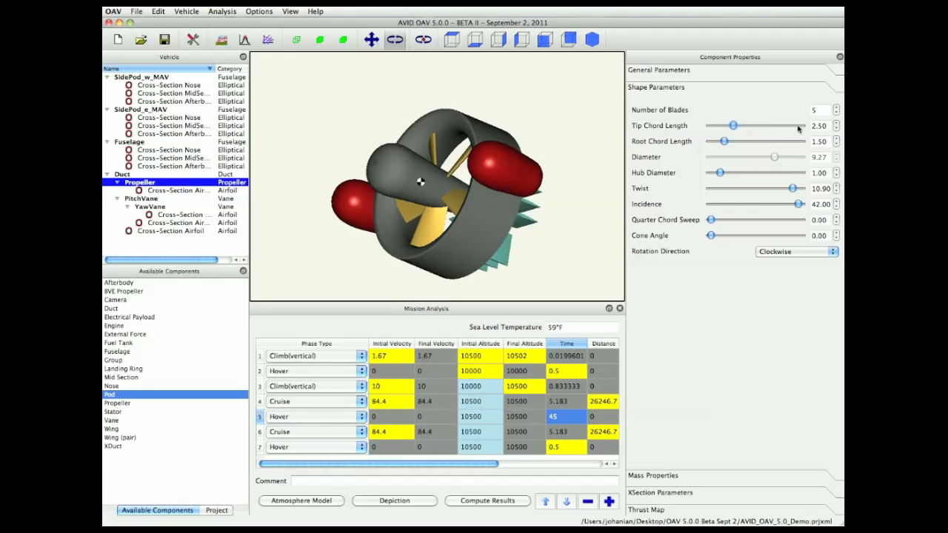
pyautogui.moveTo(827, 126); pyautogui.dragTo(805, 128)
pyautogui.write('1')
pyautogui.press('Return')
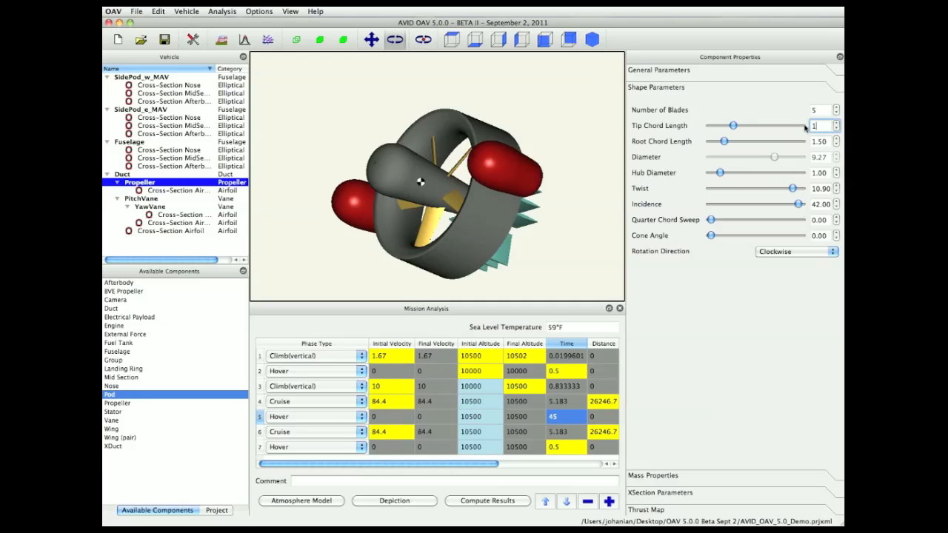
# - Add a Pod component to the vehicle from the available components list
pyautogui.moveTo(418, 97)
pyautogui.mouseDown()
pyautogui.moveTo(406, 93)
pyautogui.moveTo(421, 89)
pyautogui.moveTo(428, 105)
pyautogui.mouseUp()
pyautogui.moveTo(498, 215); pyautogui.dragTo(499, 231)
pyautogui.moveTo(340, 259); pyautogui.dragTo(332, 239)
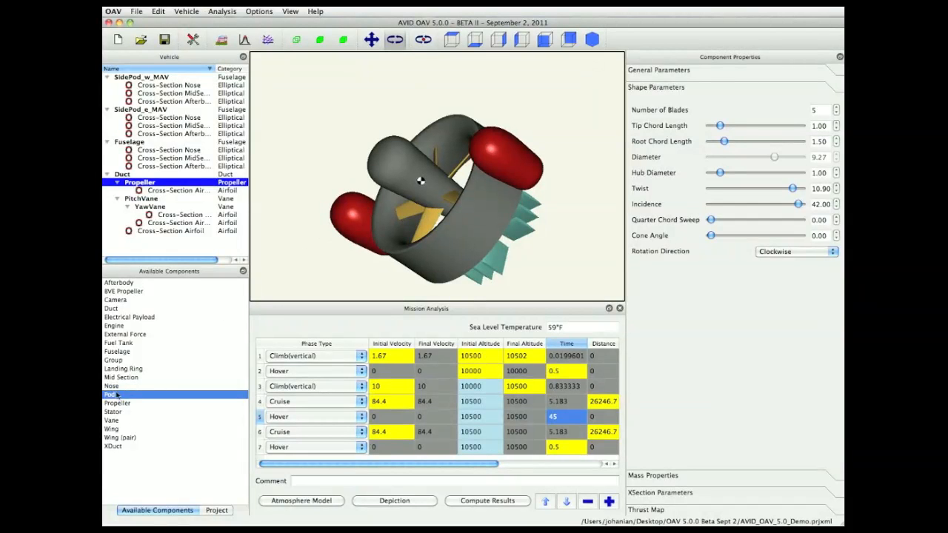
pyautogui.moveTo(110, 398); pyautogui.dragTo(331, 272)
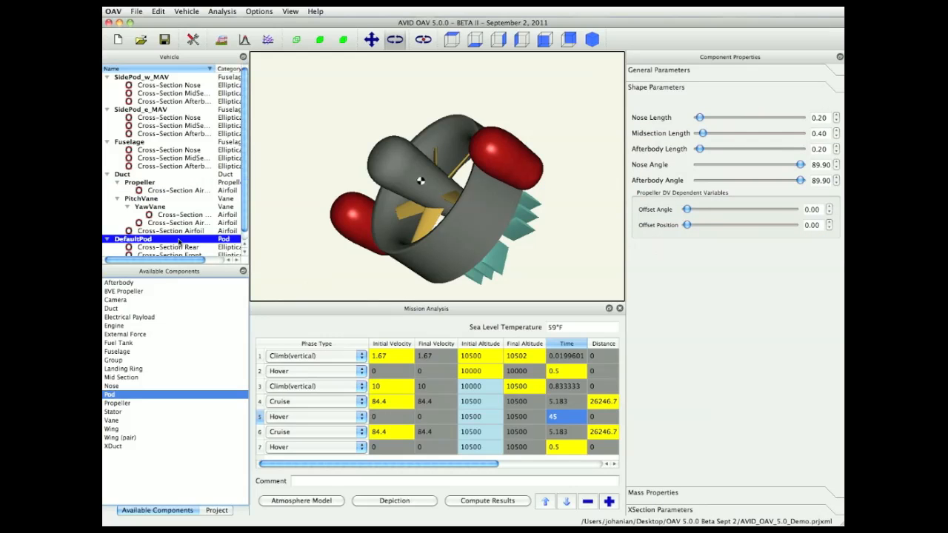
# - Position the new pod at Z location -6 and X location 2
pyautogui.scroll(-1, 178, 241)
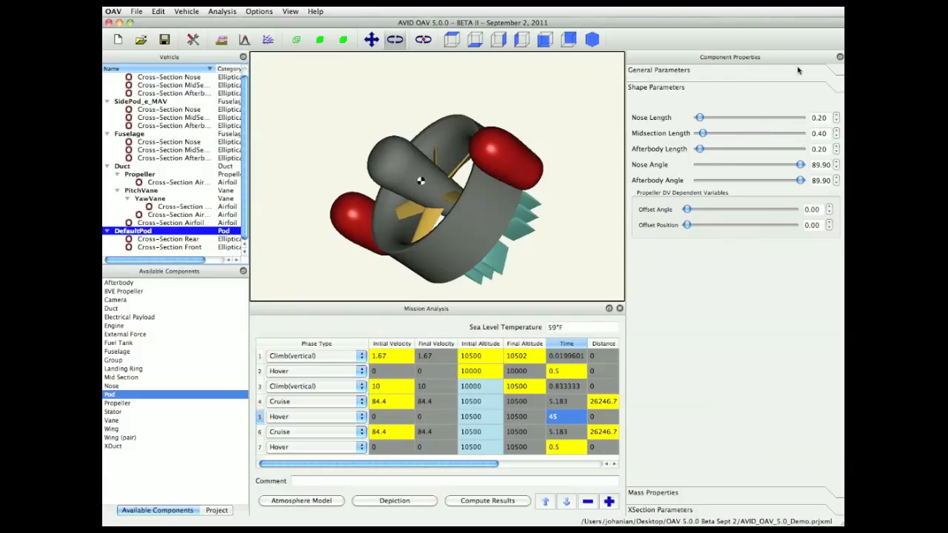
pyautogui.click(732, 71)
pyautogui.click(805, 145)
pyautogui.write('6')
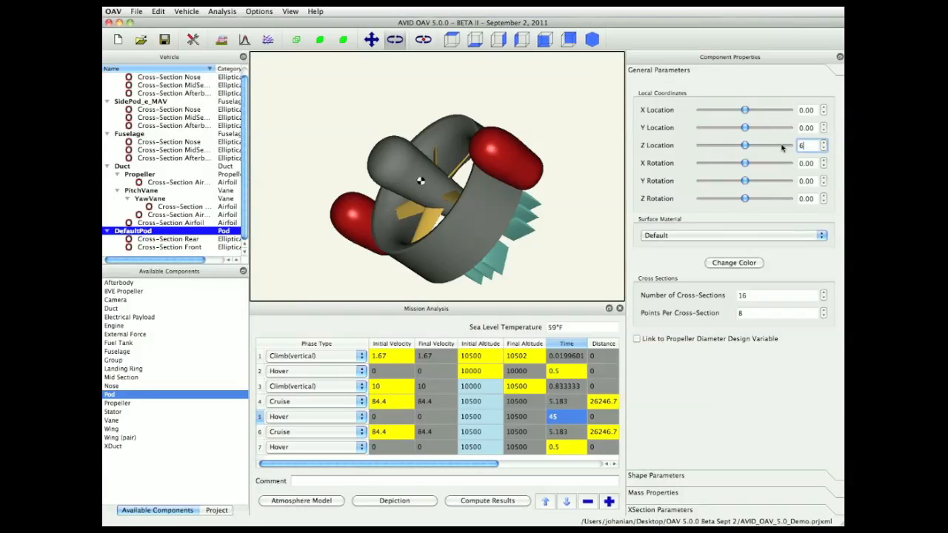
pyautogui.press('Return')
pyautogui.click(801, 145)
pyautogui.write('-')
pyautogui.press('Return')
pyautogui.click(810, 110)
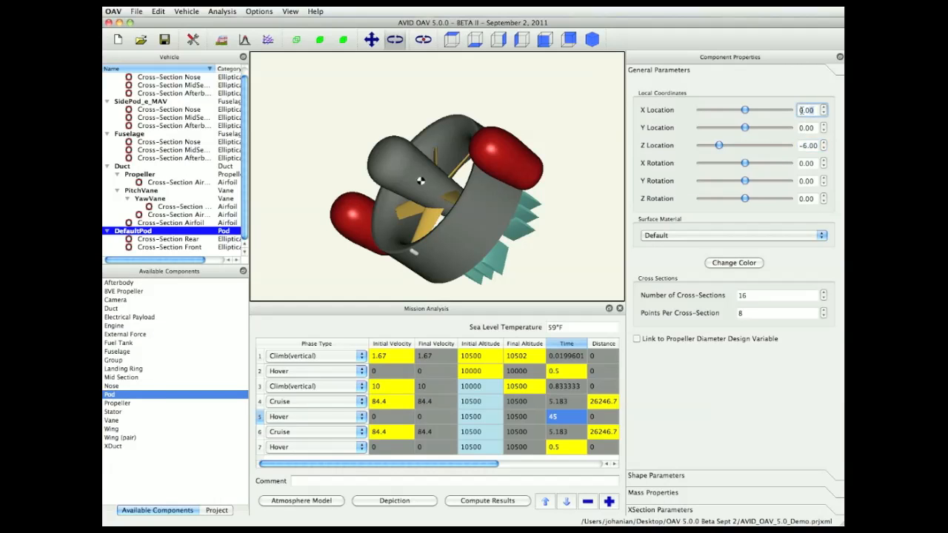
pyautogui.write('2')
pyautogui.press('Return')
# - Set the pod's nose length to 0.5, midsection length to 1, and afterbody length to 0.5
pyautogui.click(685, 475)
pyautogui.click(825, 117)
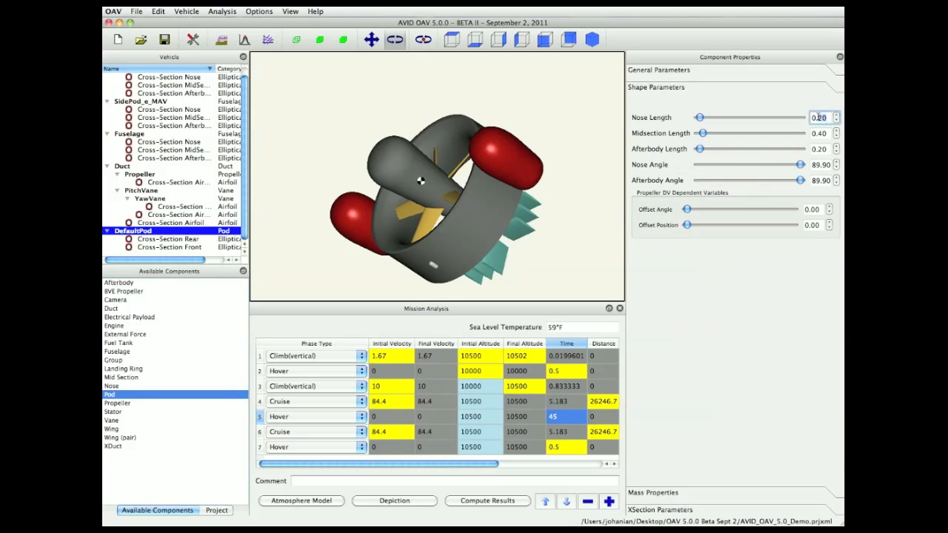
pyautogui.write('.5')
pyautogui.press('Return')
pyautogui.click(825, 133)
pyautogui.write('1')
pyautogui.press('Return')
pyautogui.moveTo(828, 152); pyautogui.dragTo(793, 153)
pyautogui.write('.5')
pyautogui.press('Return')
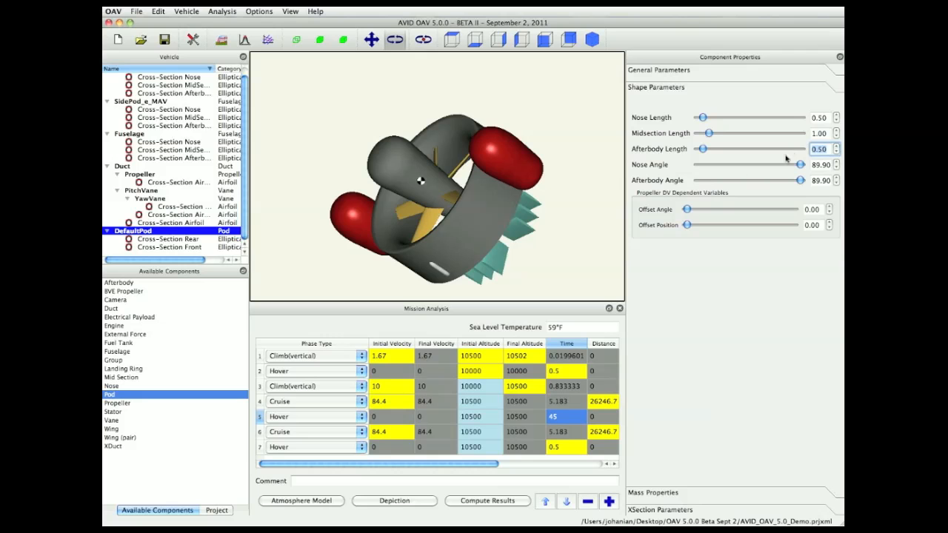
# - Set Radius 1 of the pod's rear cross-section to 0.5
pyautogui.click(170, 240)
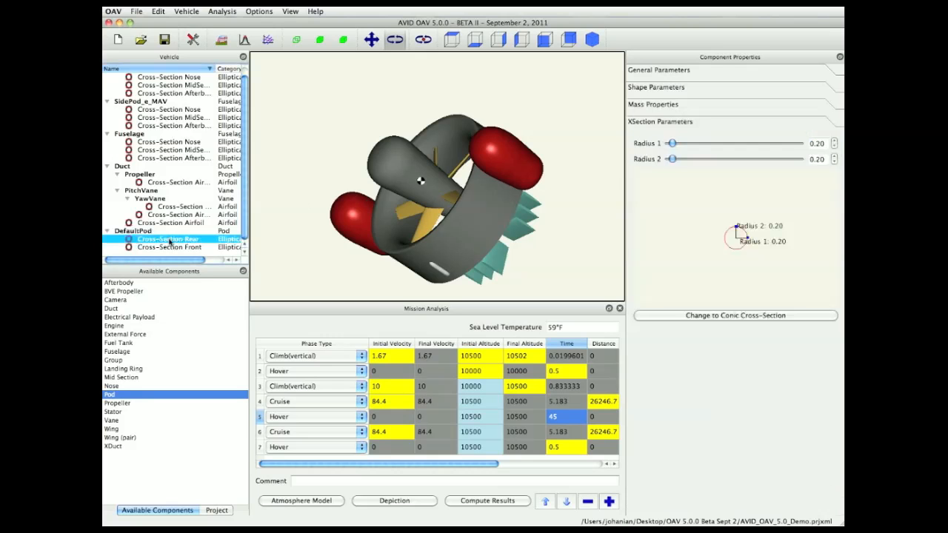
pyautogui.moveTo(825, 145); pyautogui.dragTo(801, 145)
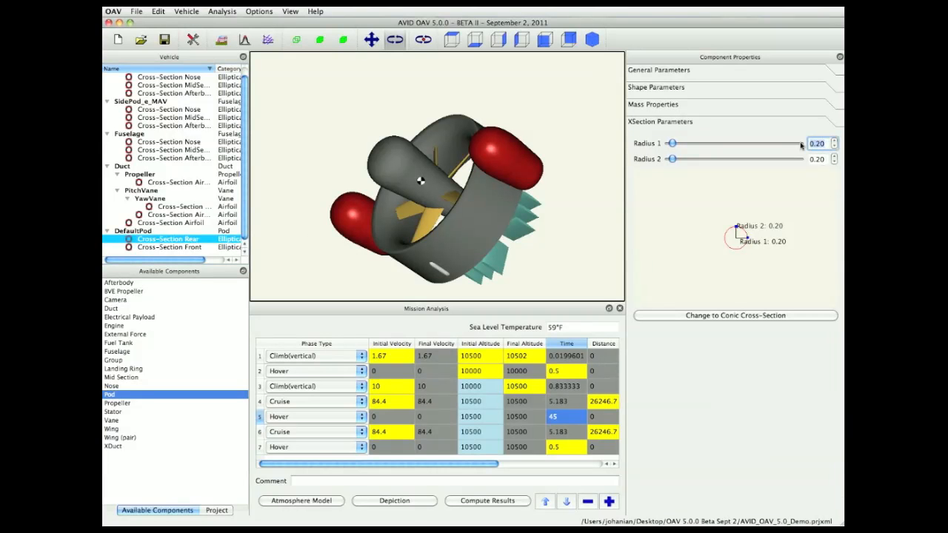
pyautogui.write('.5')
pyautogui.press('Return')
# - Set both Radius 1 and Radius 2 of the pod's front cross-section to 0.5
pyautogui.click(176, 247)
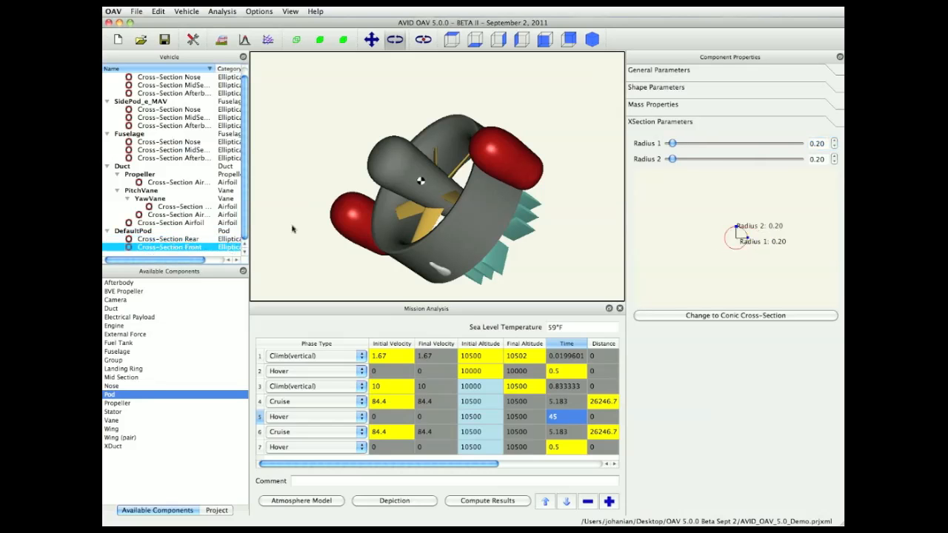
pyautogui.click(822, 144)
pyautogui.moveTo(820, 144); pyautogui.dragTo(804, 144)
pyautogui.write('.5')
pyautogui.press('Return')
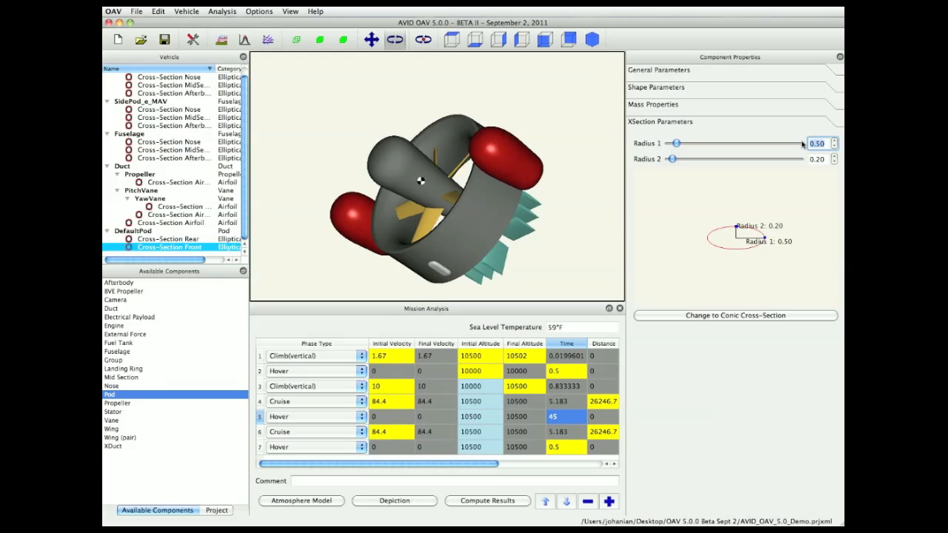
pyautogui.moveTo(826, 159); pyautogui.dragTo(796, 159)
pyautogui.write('.5')
pyautogui.press('Return')
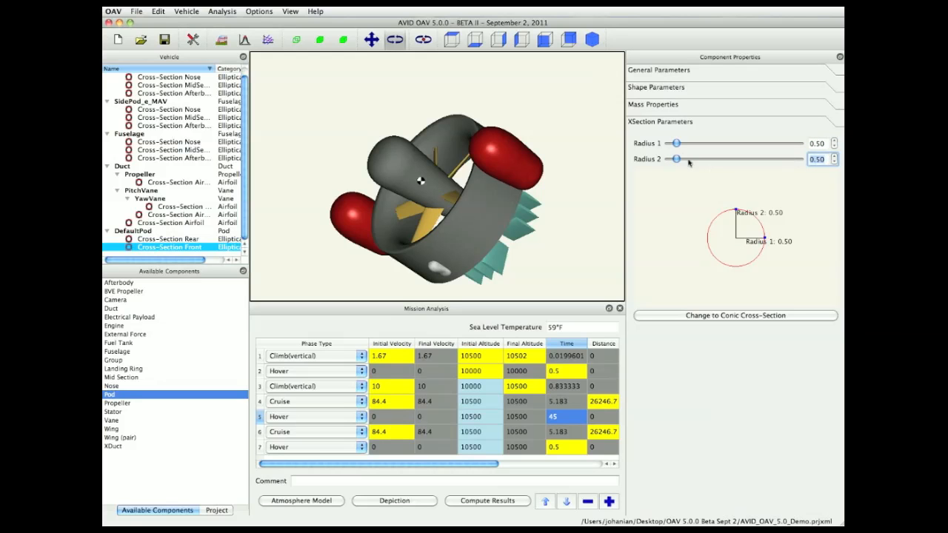
# - Set the pod's density to 0.01 slugs/in^3 and its thickness to 0.01 inches
pyautogui.click(140, 232)
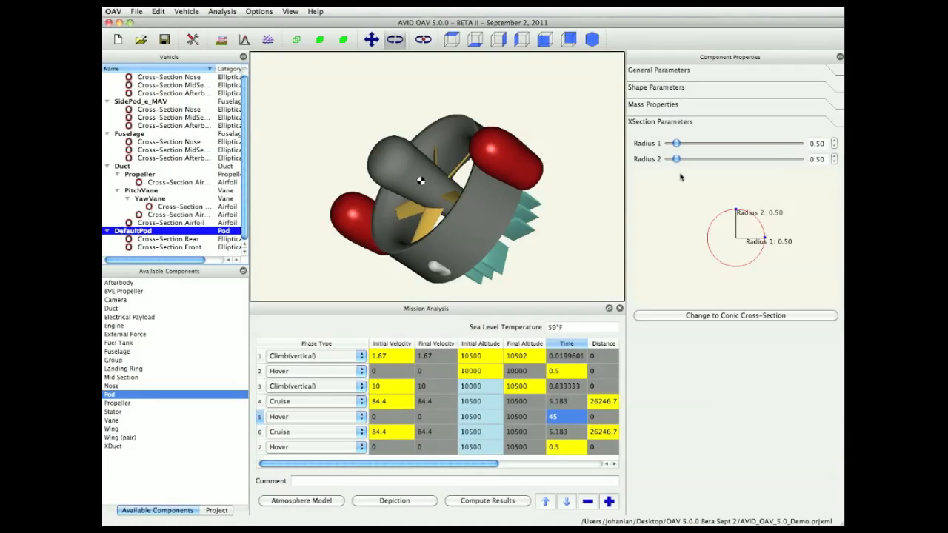
pyautogui.click(675, 105)
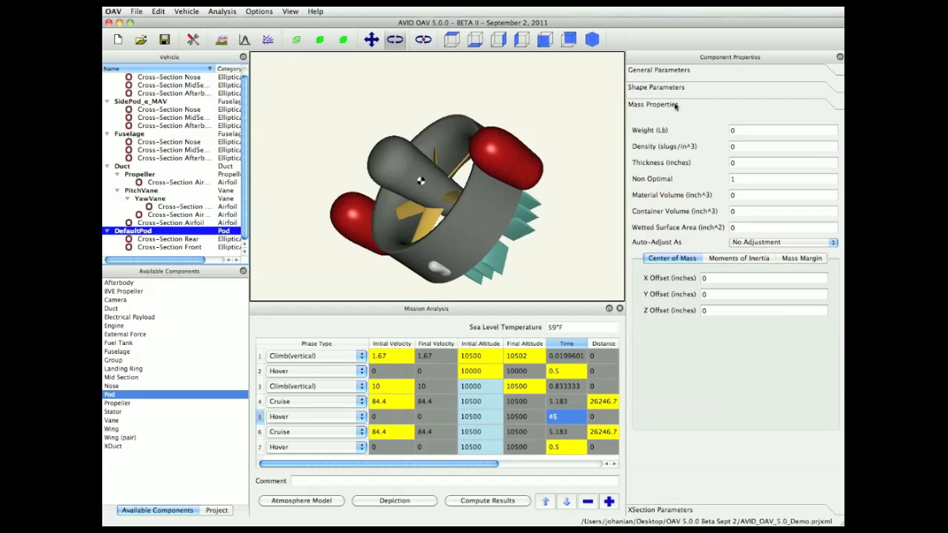
pyautogui.click(742, 150)
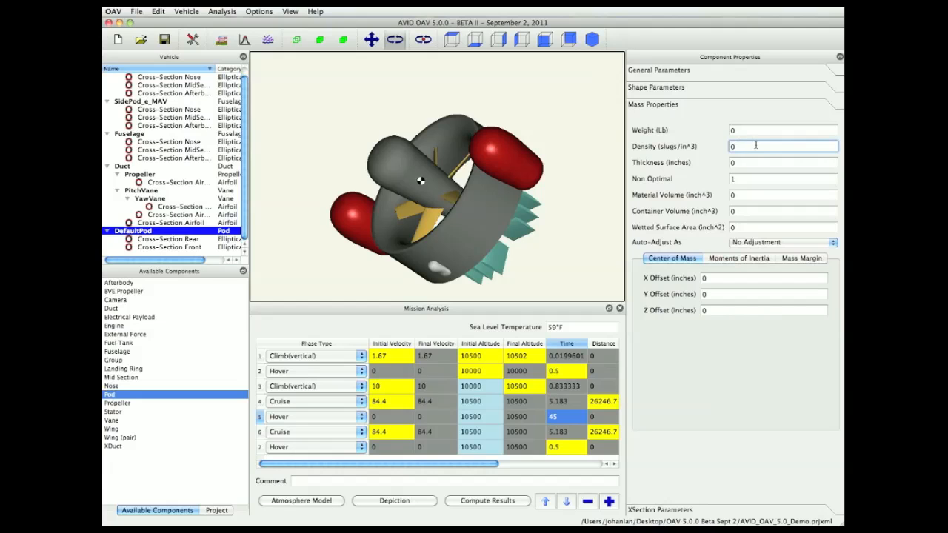
pyautogui.write('.01')
pyautogui.click(749, 162)
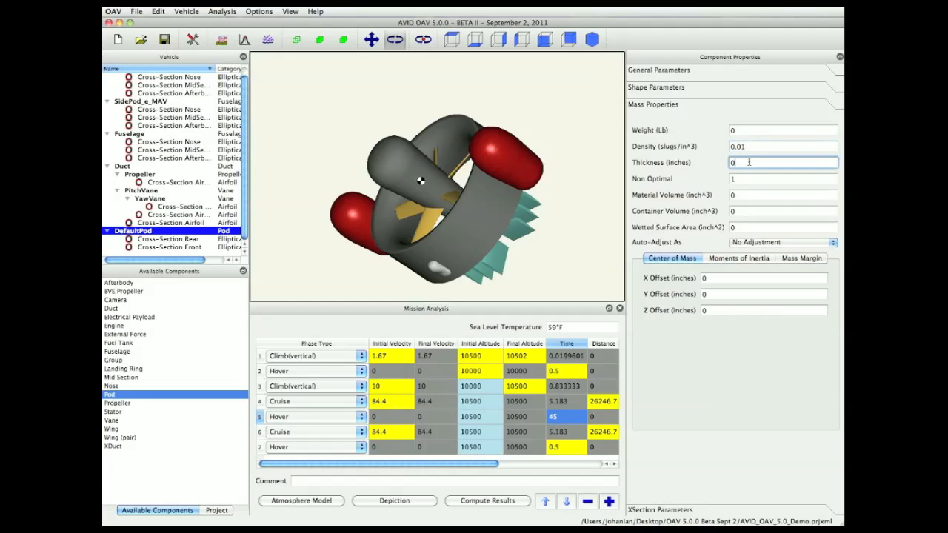
pyautogui.write('.01')
# - Set the pod's auto-adjust mass mode to Shell and view its moments of inertia
pyautogui.click(714, 129)
pyautogui.click(750, 244)
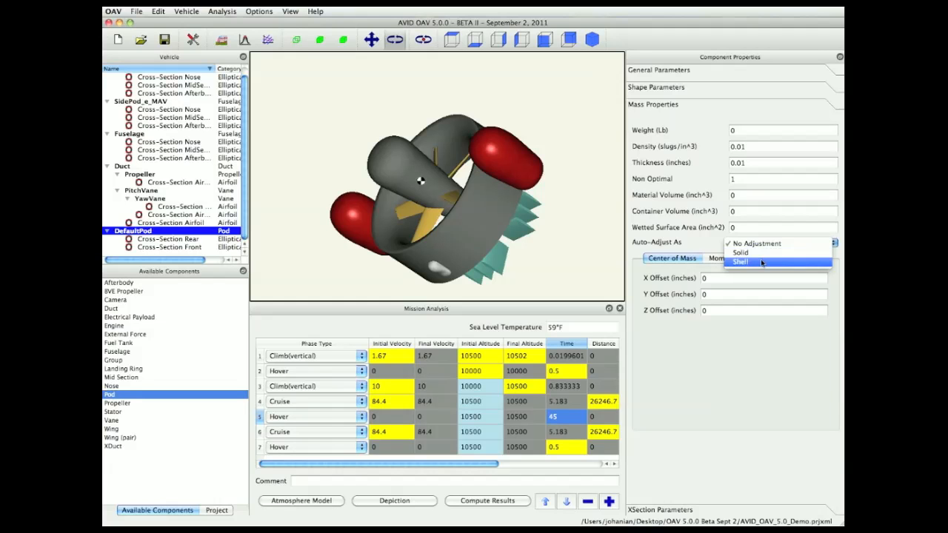
pyautogui.click(762, 262)
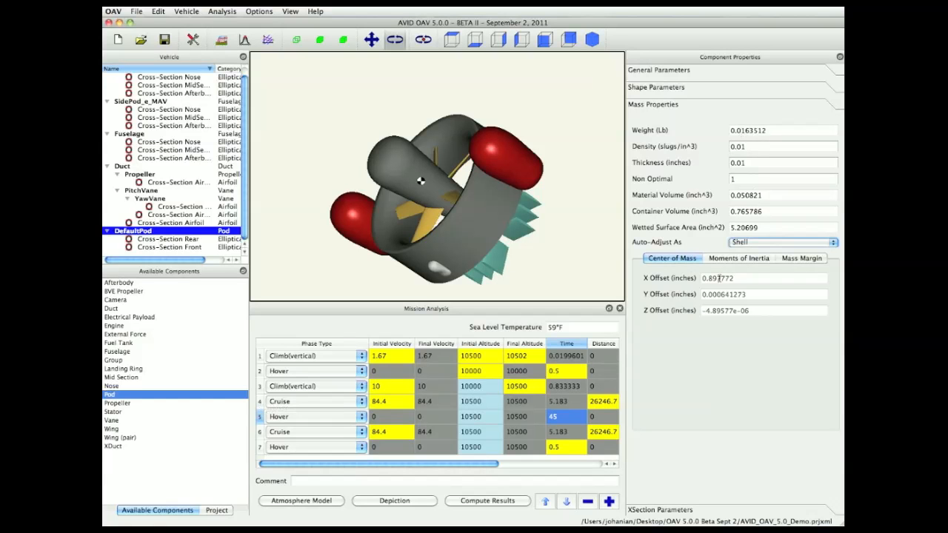
pyautogui.click(731, 260)
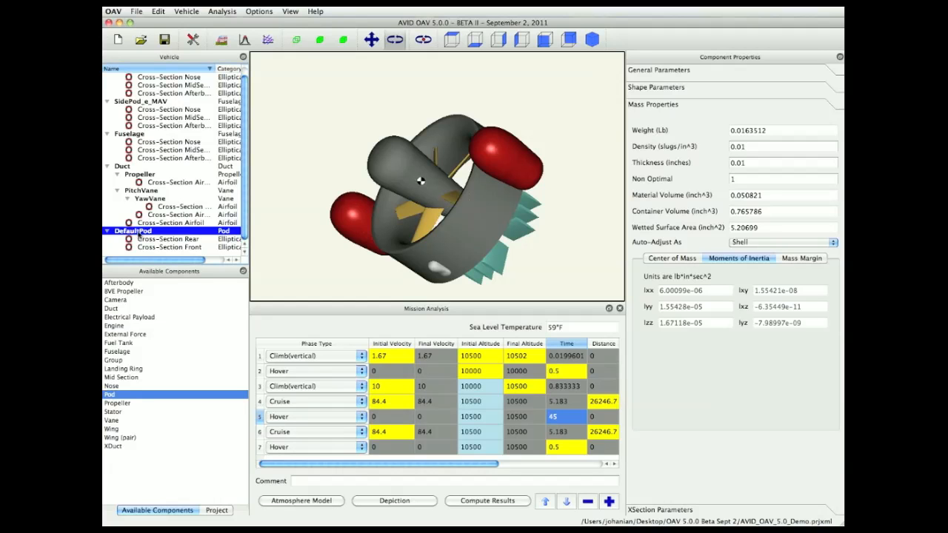
# - Delete the pod component from the vehicle
pyautogui.press('Delete')
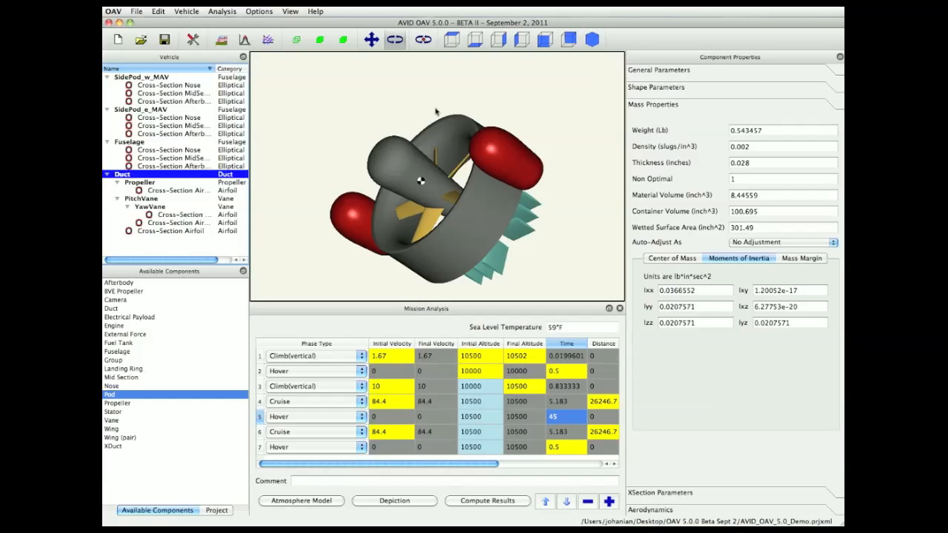
pyautogui.moveTo(436, 116); pyautogui.dragTo(417, 212)
pyautogui.moveTo(351, 269); pyautogui.dragTo(351, 235)
pyautogui.moveTo(552, 185); pyautogui.dragTo(320, 250)
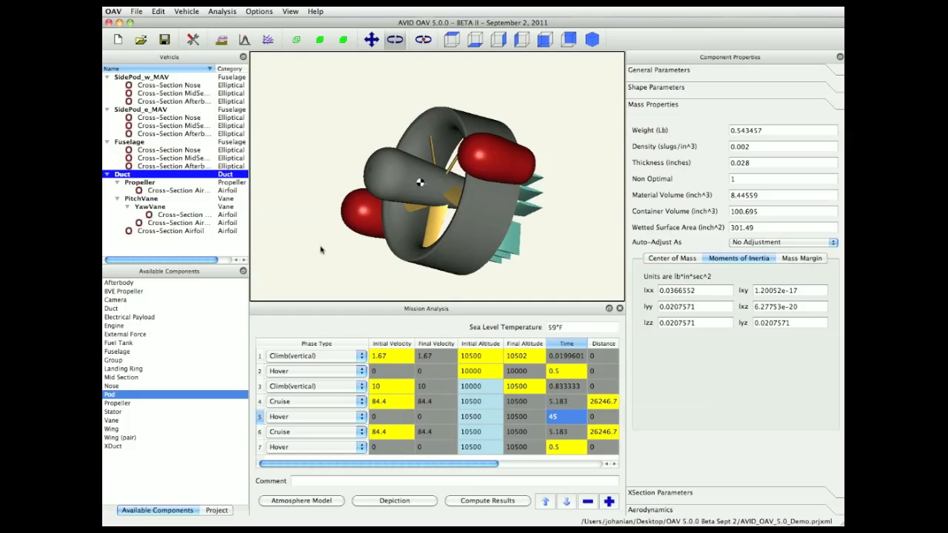
# - Add the CoC: 10-gram payload device to the vehicle's electrical devices
pyautogui.moveTo(400, 142); pyautogui.dragTo(372, 138)
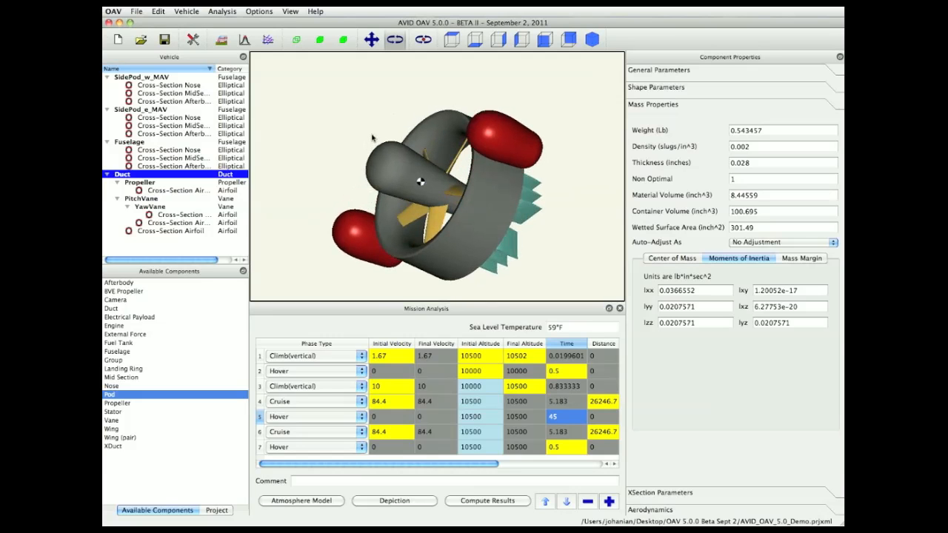
pyautogui.click(192, 11)
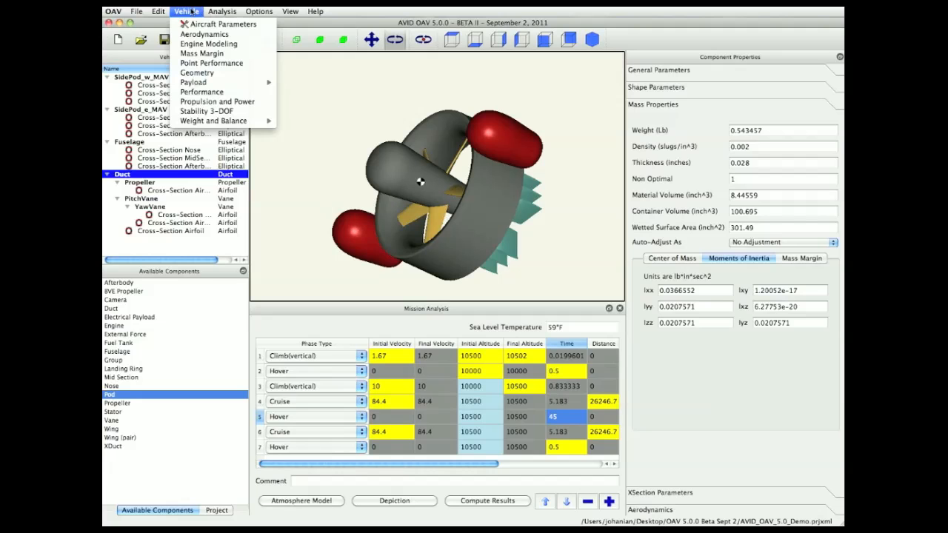
pyautogui.moveTo(200, 84)
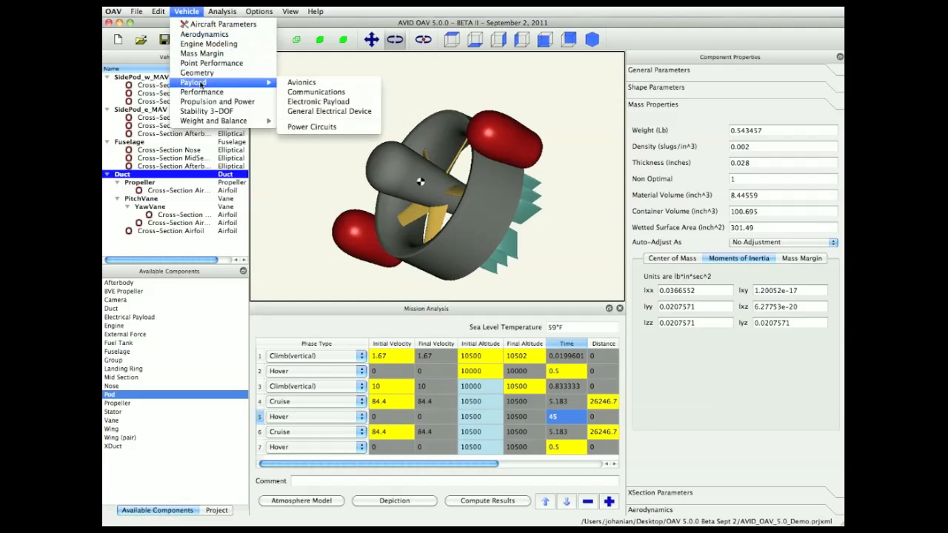
pyautogui.click(323, 103)
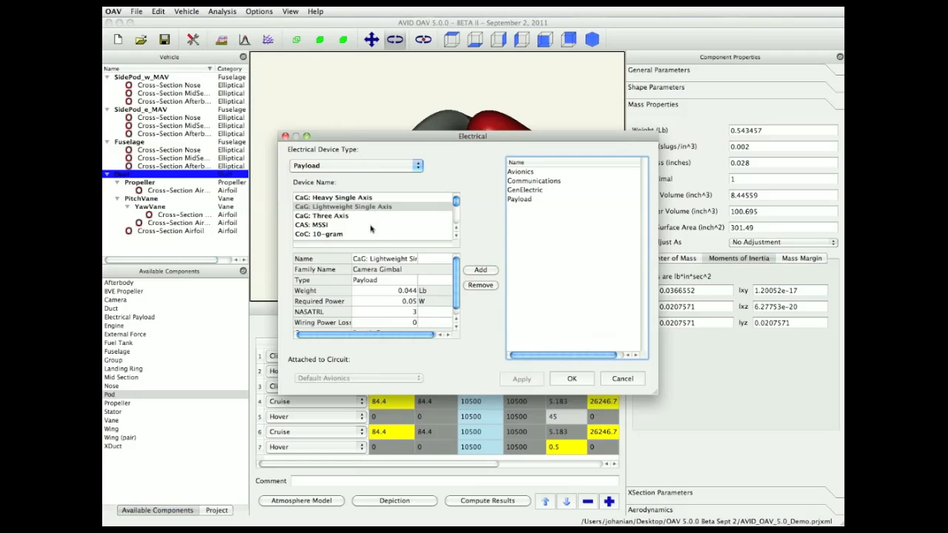
pyautogui.click(348, 235)
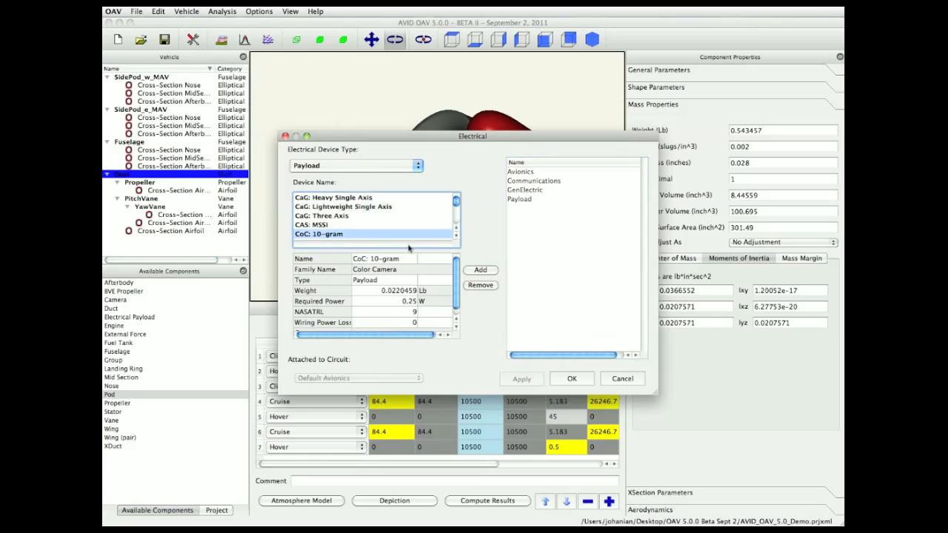
pyautogui.click(489, 271)
# - Remove the CoC: 10-gram payload from the installed devices and close the Electrical dialog
pyautogui.click(546, 209)
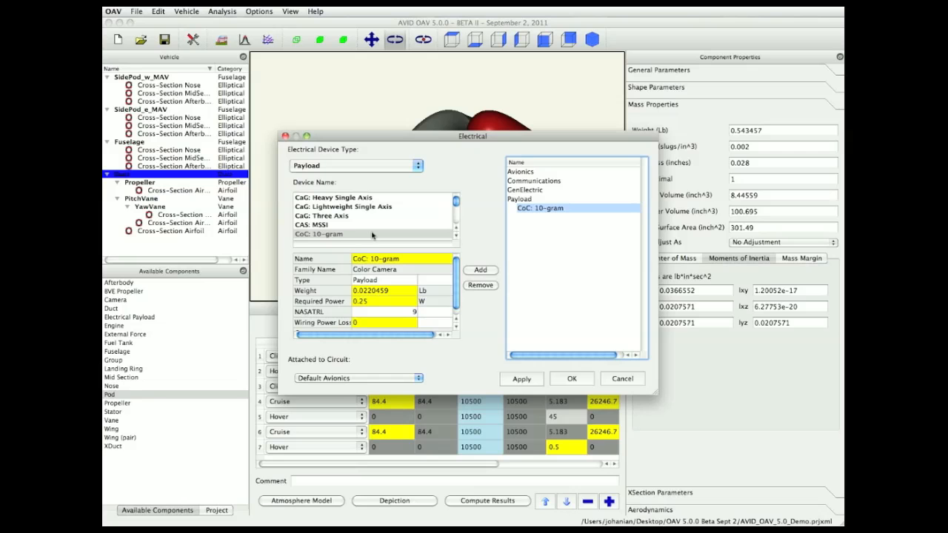
pyautogui.click(480, 285)
pyautogui.click(572, 378)
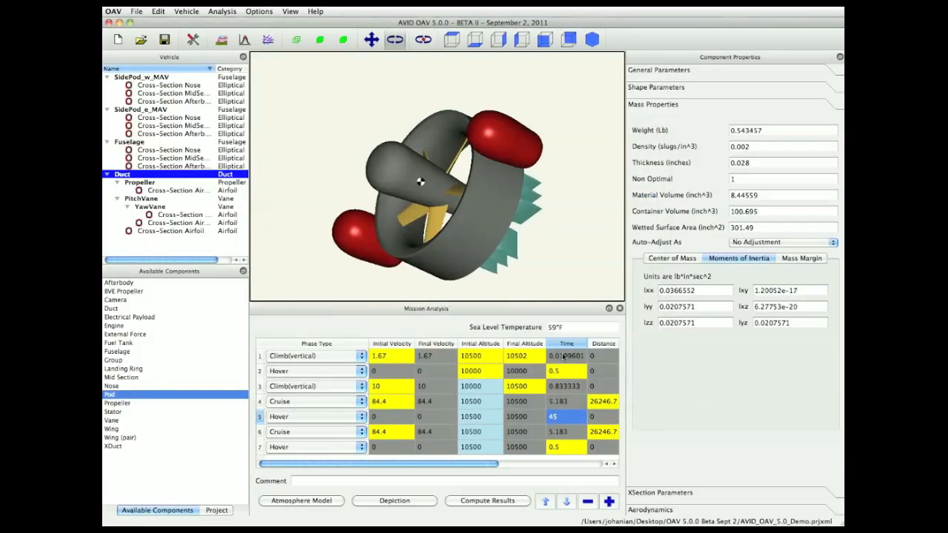
# - Open Propulsion and Power and review the installed Locust LTS-05 engine and the available engine models
pyautogui.click(189, 11)
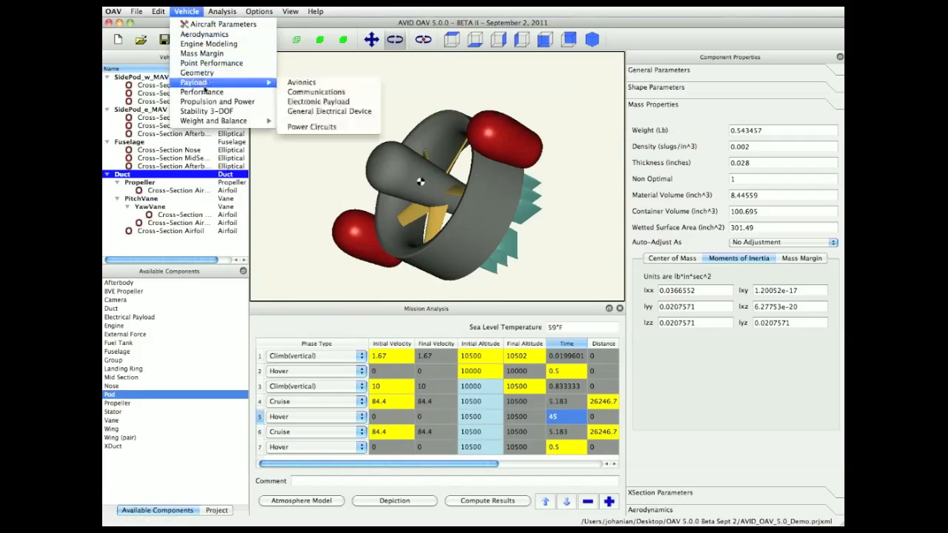
pyautogui.click(207, 101)
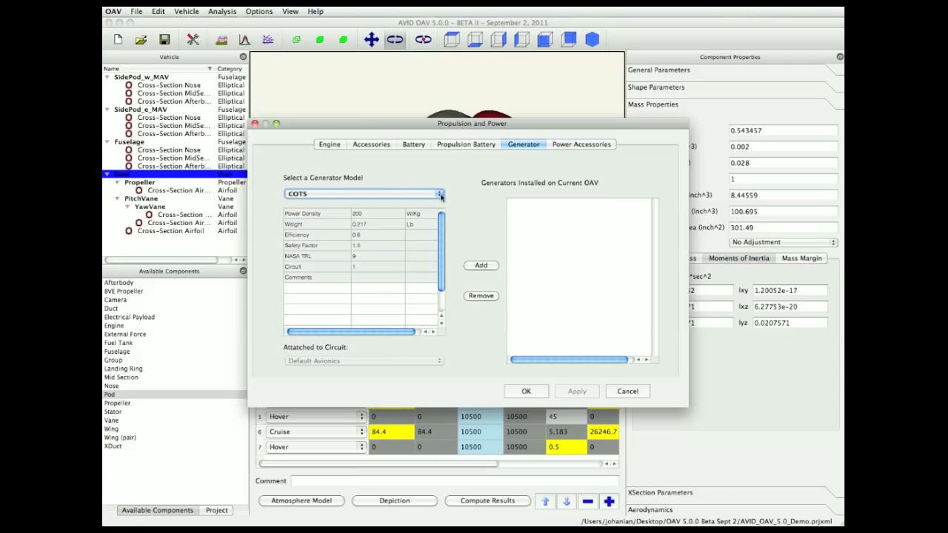
pyautogui.click(334, 145)
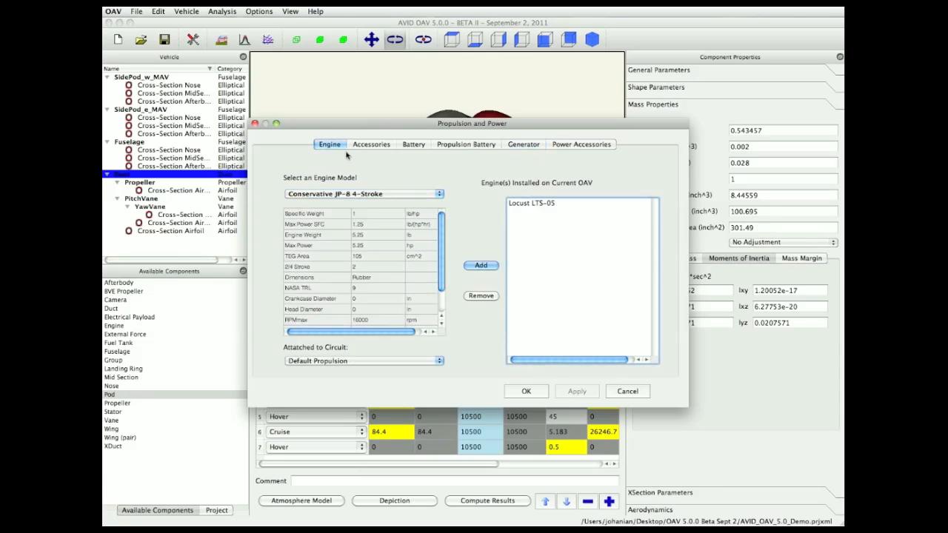
pyautogui.click(525, 204)
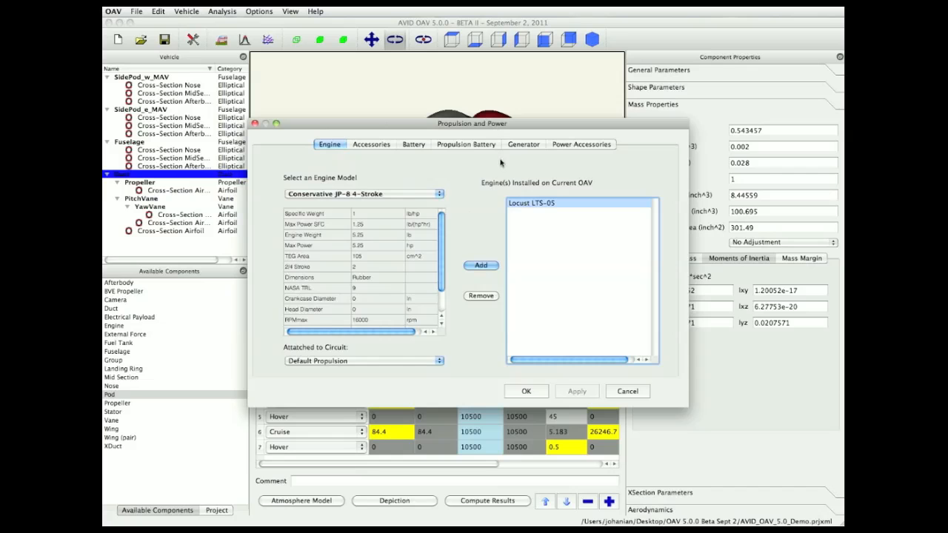
pyautogui.click(440, 194)
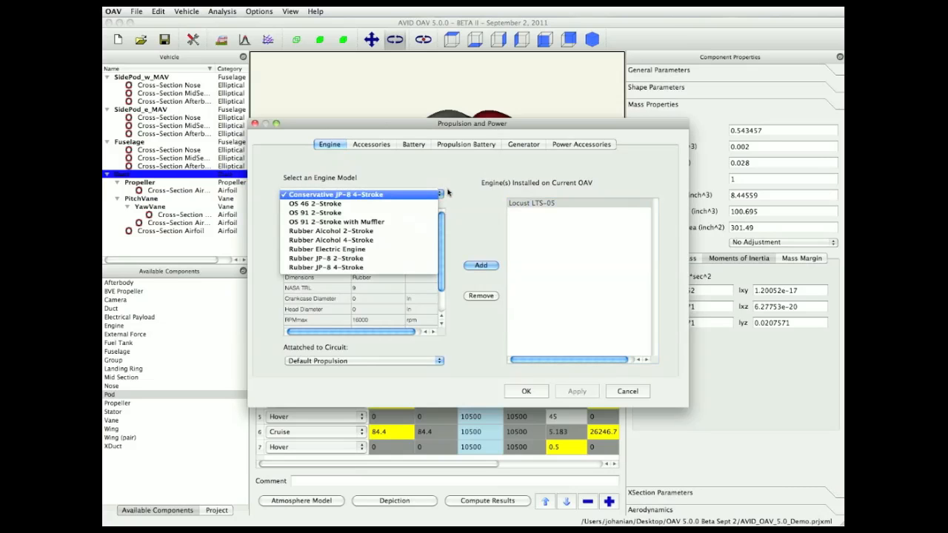
pyautogui.click(450, 192)
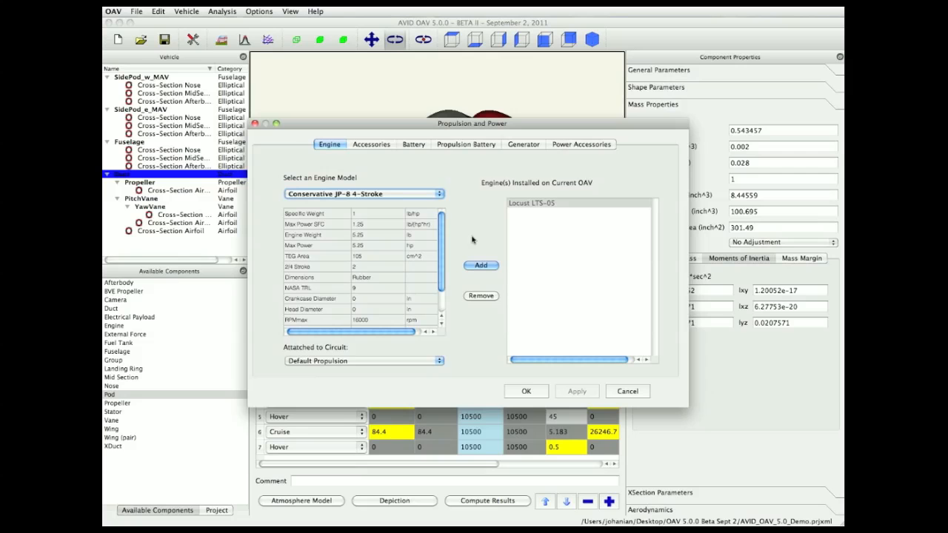
# - Browse the Accessories, Battery, Propulsion Battery and Generator settings, then cancel the dialog
pyautogui.click(385, 147)
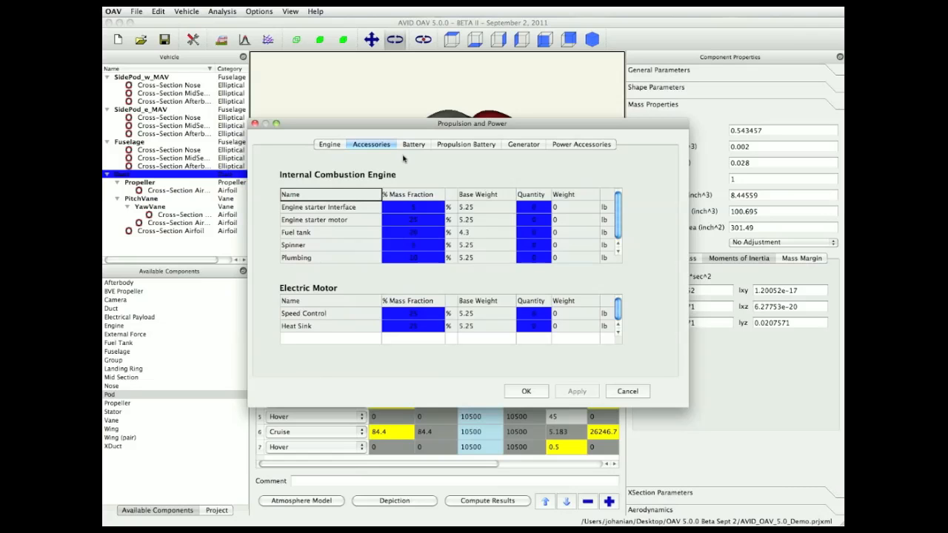
pyautogui.click(420, 148)
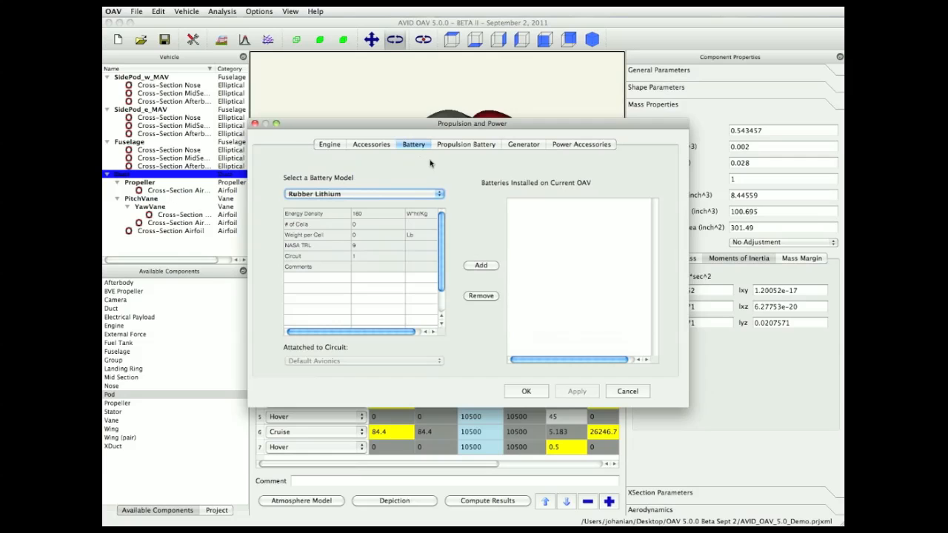
pyautogui.click(450, 148)
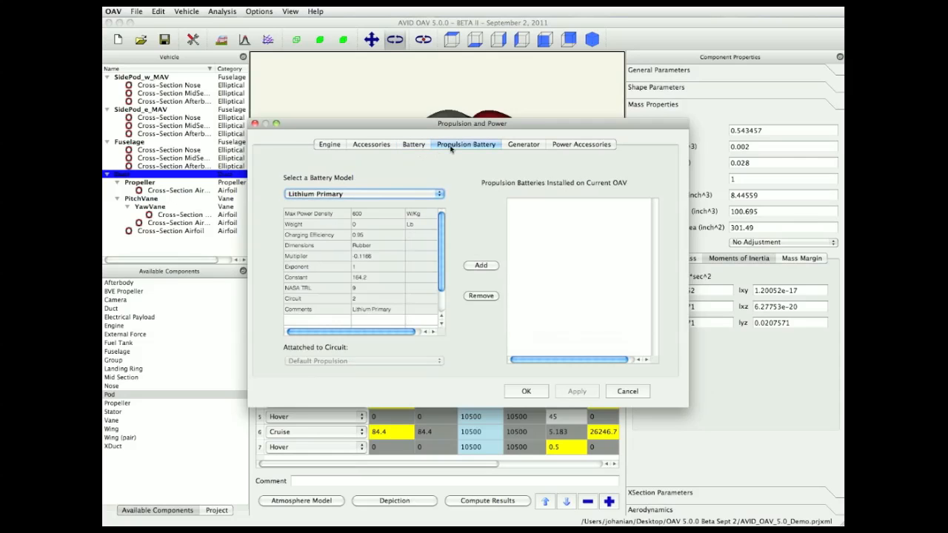
pyautogui.click(519, 147)
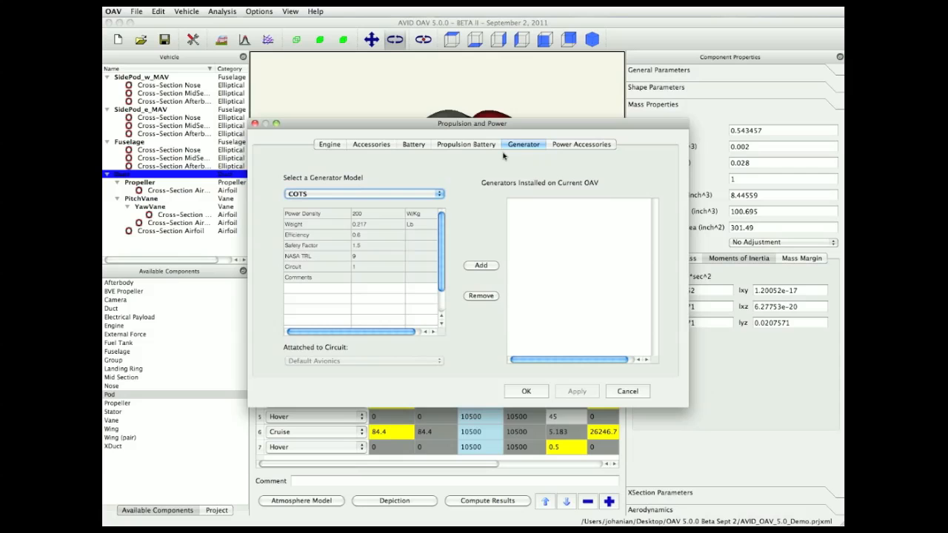
pyautogui.click(627, 391)
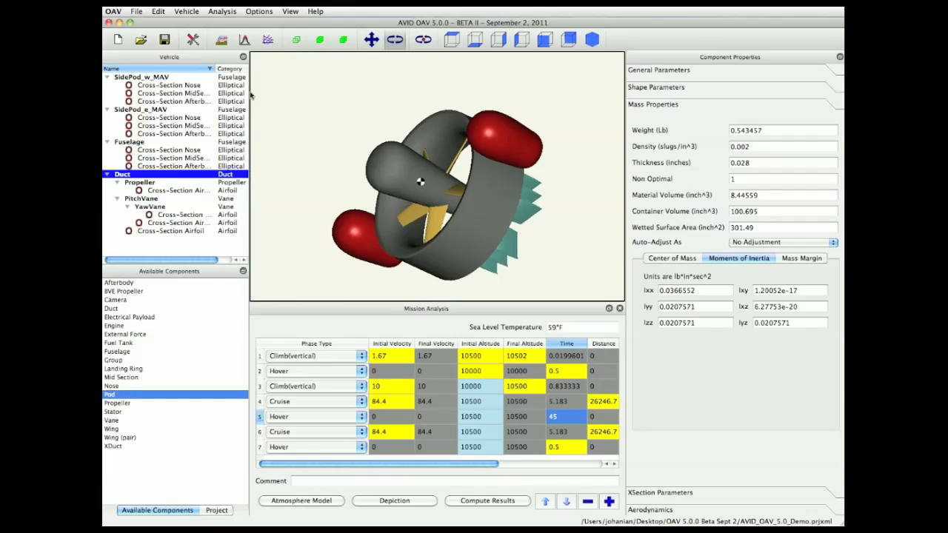
# - Display the aircraft's total mass properties, then close that window
pyautogui.click(187, 11)
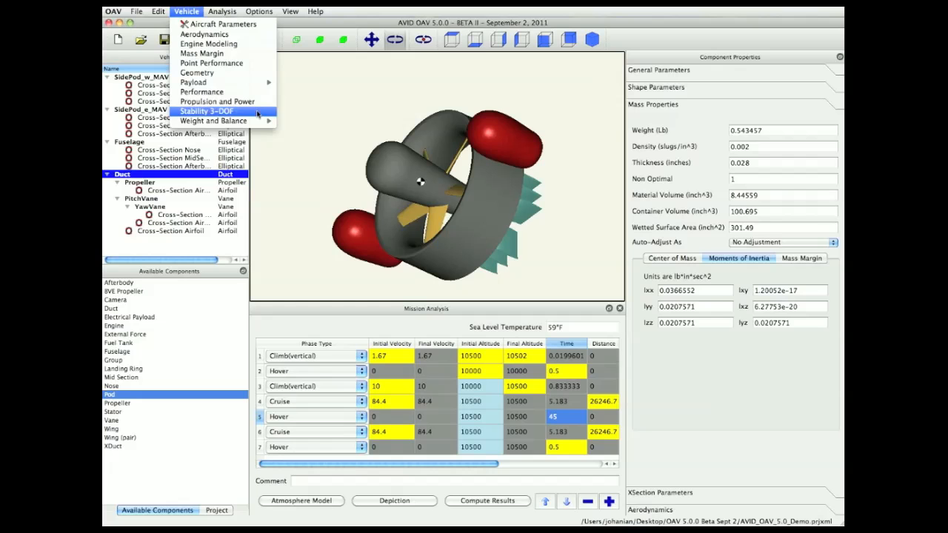
pyautogui.moveTo(253, 122)
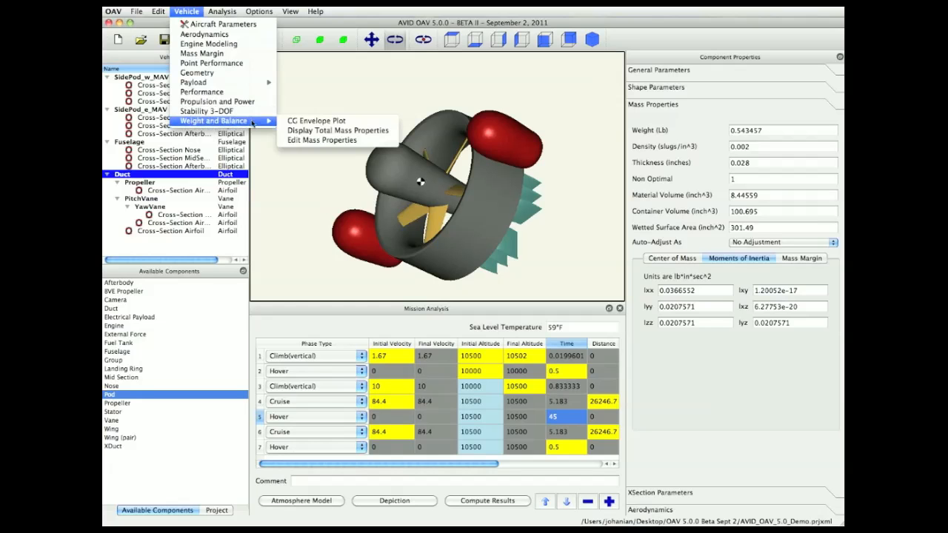
pyautogui.click(307, 131)
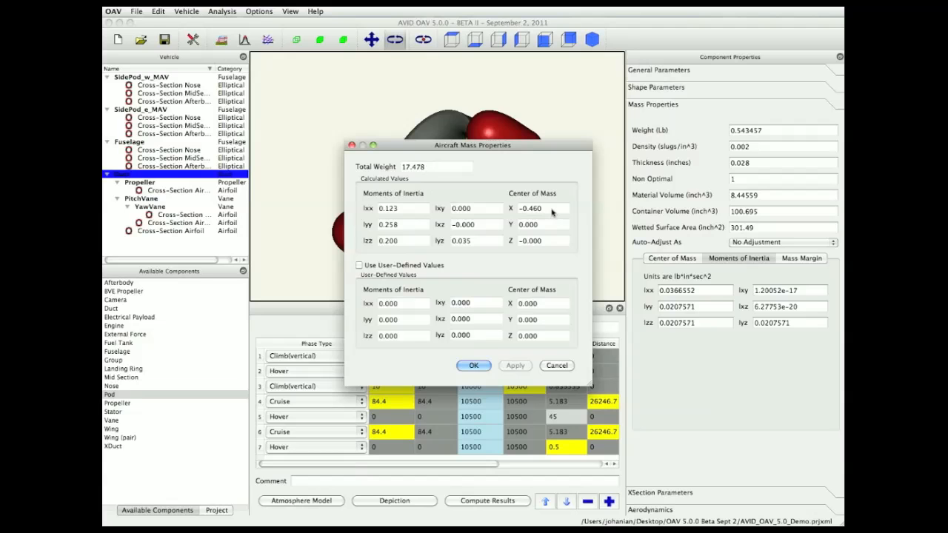
pyautogui.click(352, 145)
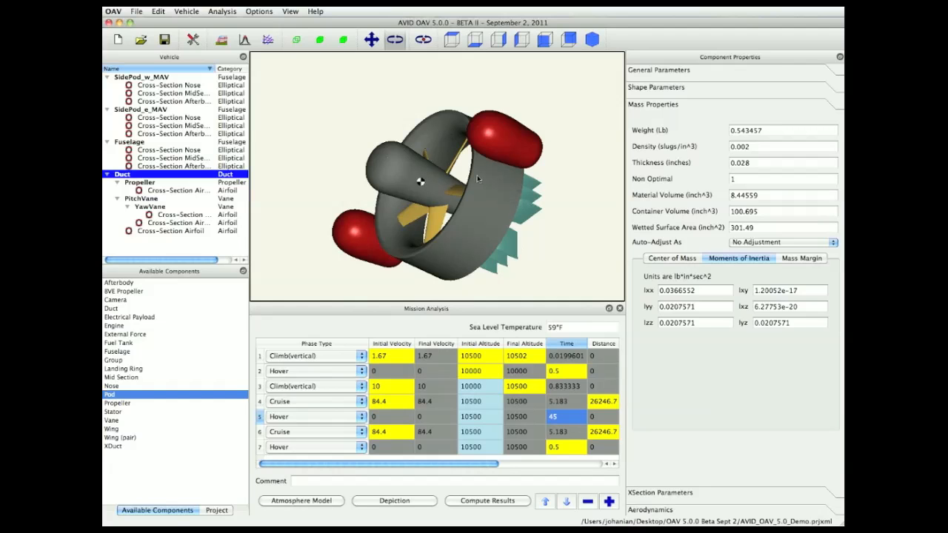
# - Open the Aerodynamics analysis and set Pitch Vane Deflection minimum and maximum to 0
pyautogui.click(191, 12)
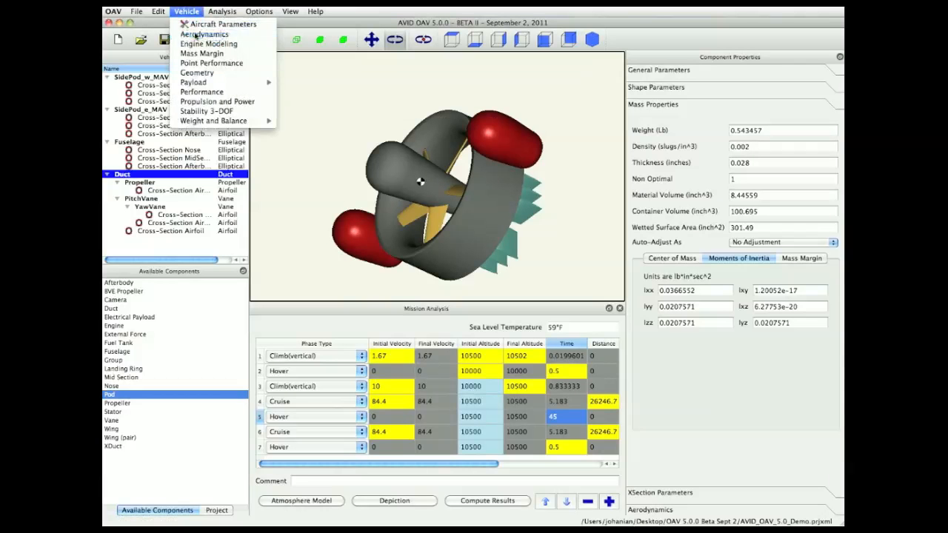
pyautogui.click(195, 35)
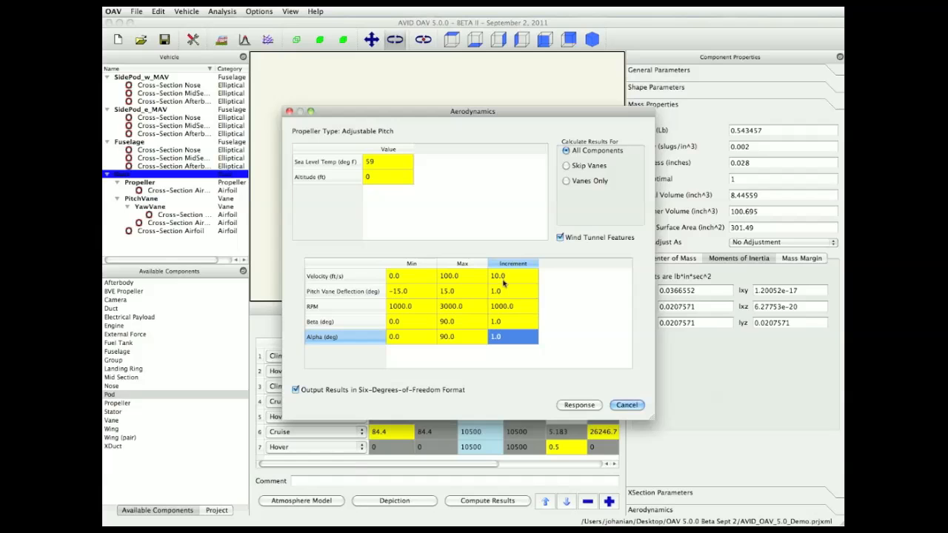
pyautogui.click(421, 292)
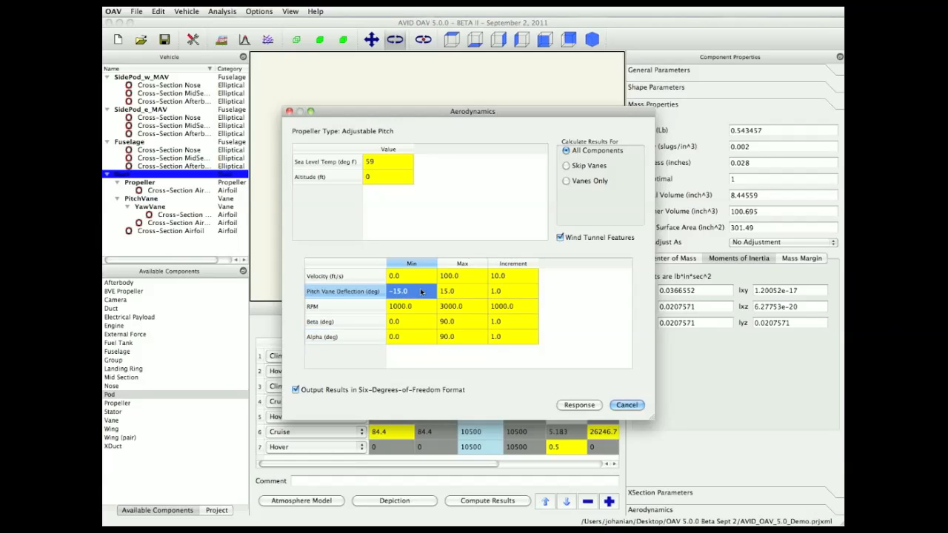
pyautogui.write('0')
pyautogui.click(465, 295)
pyautogui.write('0')
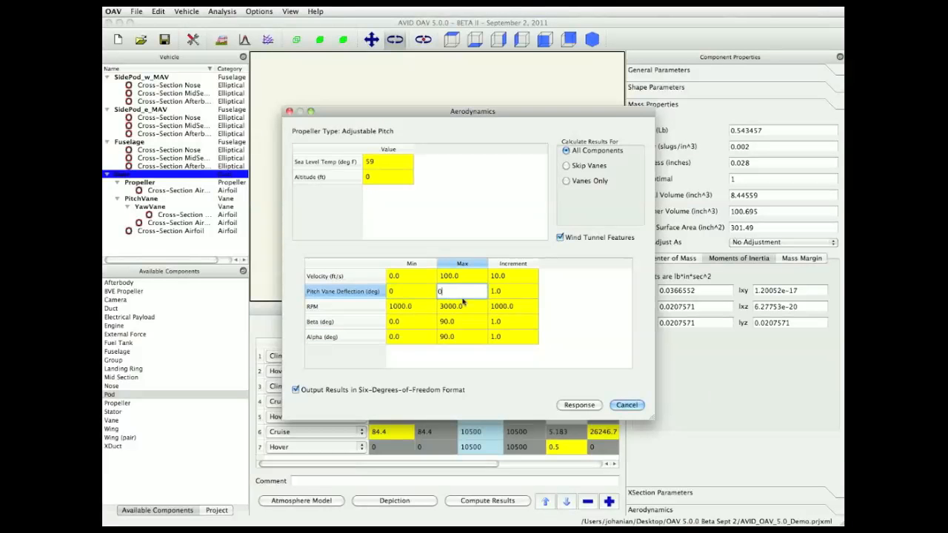
# - Set the RPM minimum and maximum to 7000
pyautogui.click(424, 310)
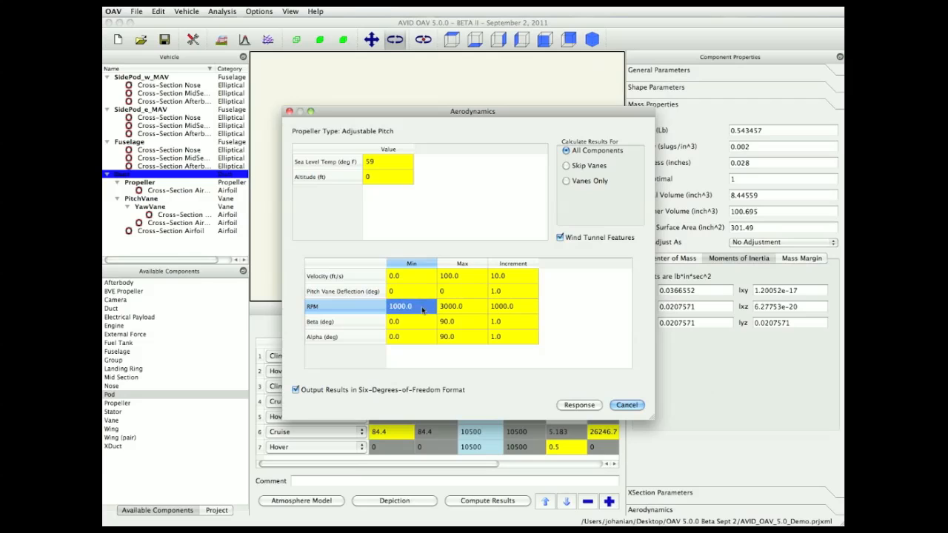
pyautogui.write('7000')
pyautogui.click(459, 308)
pyautogui.write('7000')
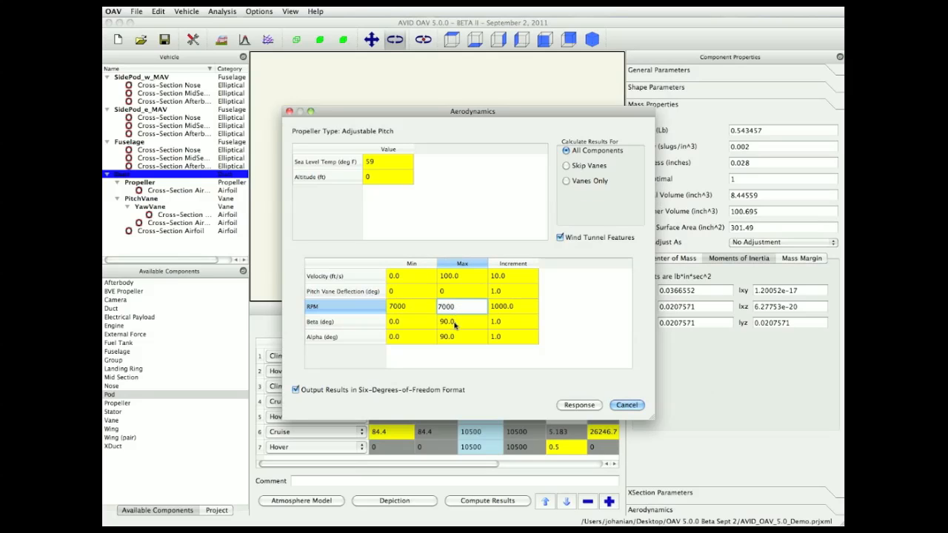
# - Set Beta minimum and maximum to 24 deg and the Alpha increment to 10
pyautogui.click(447, 323)
pyautogui.write('24')
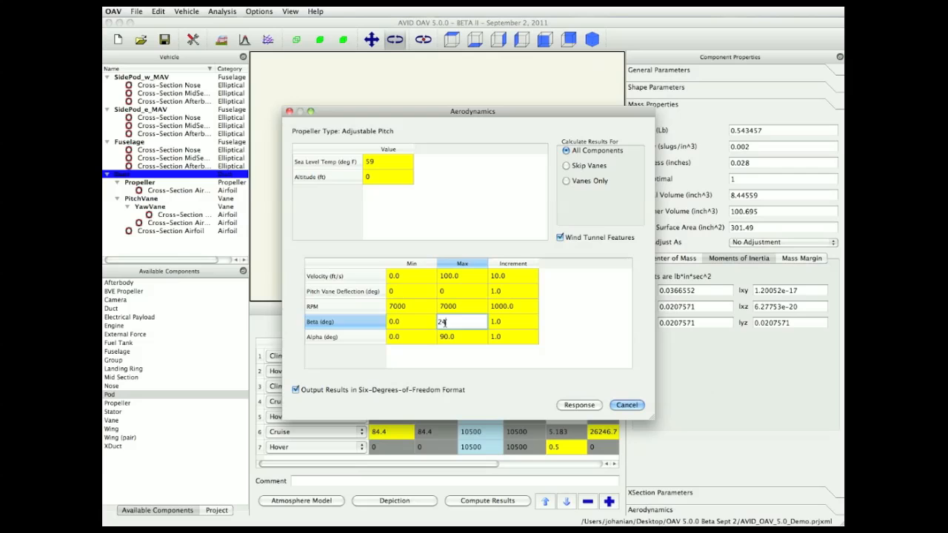
pyautogui.hotkey('shift', 'Tab')
pyautogui.write('24')
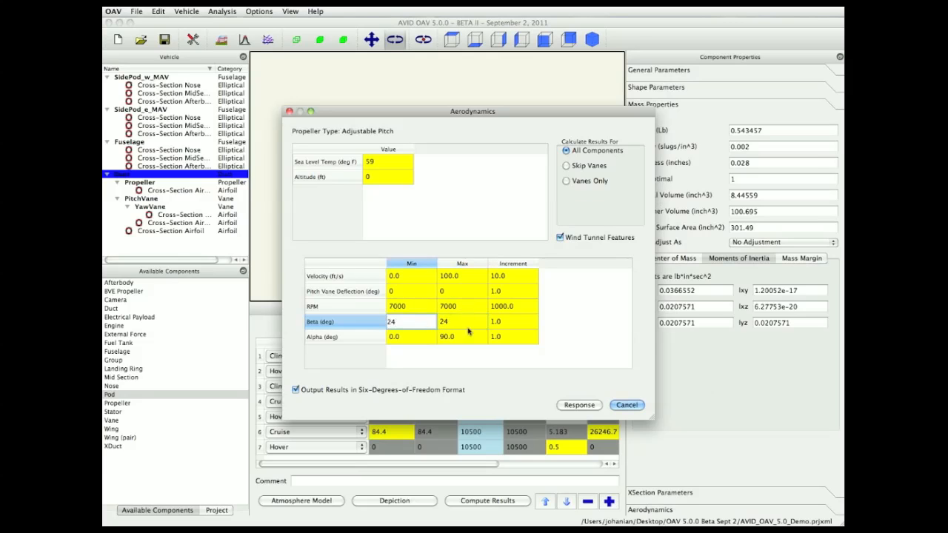
pyautogui.click(495, 337)
pyautogui.write('10')
pyautogui.click(550, 332)
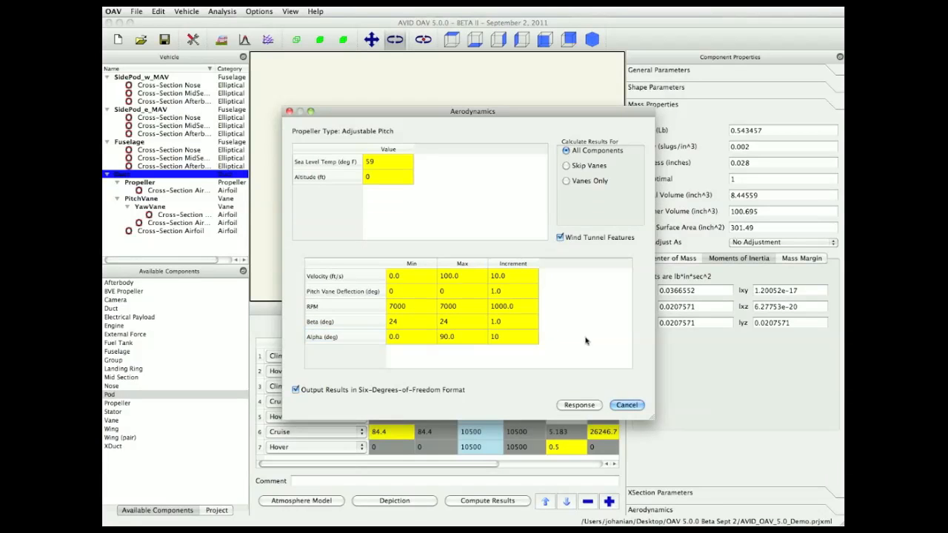
# - Compute the aerodynamic response and enlarge the results window to review the lift/drag/moment table
pyautogui.click(580, 405)
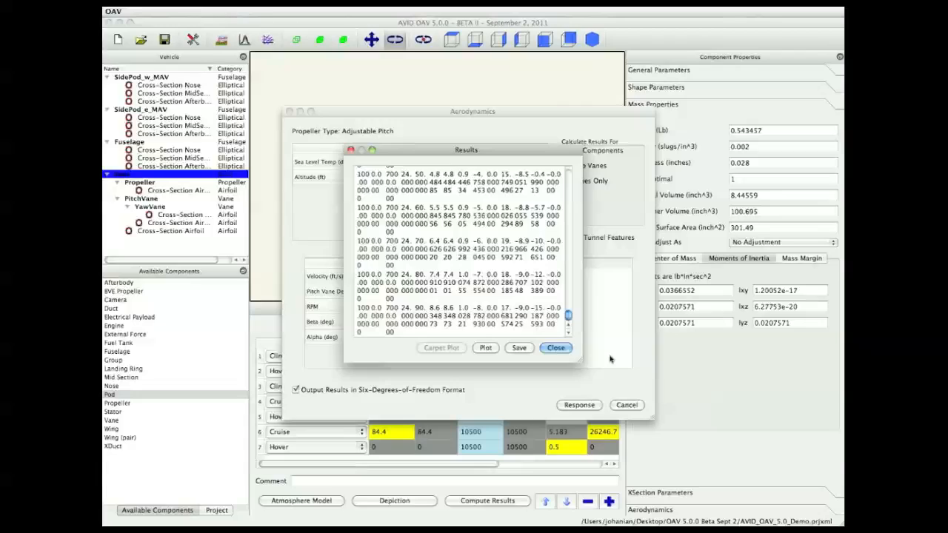
pyautogui.moveTo(415, 146); pyautogui.dragTo(232, 46)
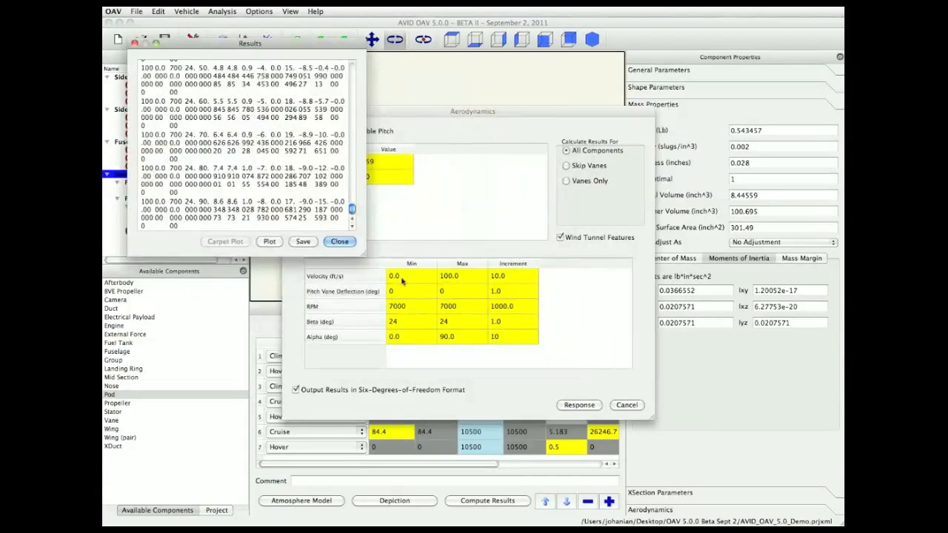
pyautogui.moveTo(363, 254); pyautogui.dragTo(751, 397)
pyautogui.scroll(20, 505, 220)
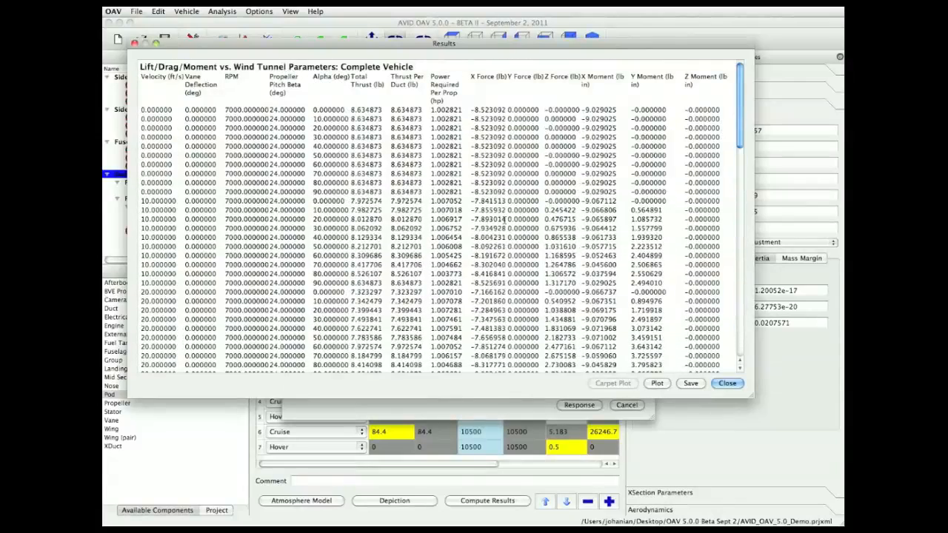
pyautogui.scroll(-20, 504, 220)
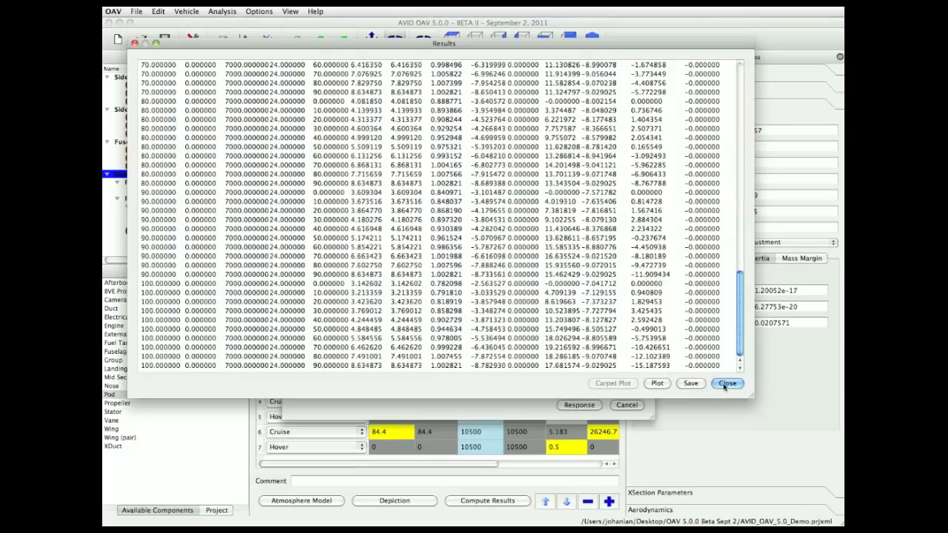
# - Close the aerodynamics results window and the Aerodynamics dialog
pyautogui.click(728, 384)
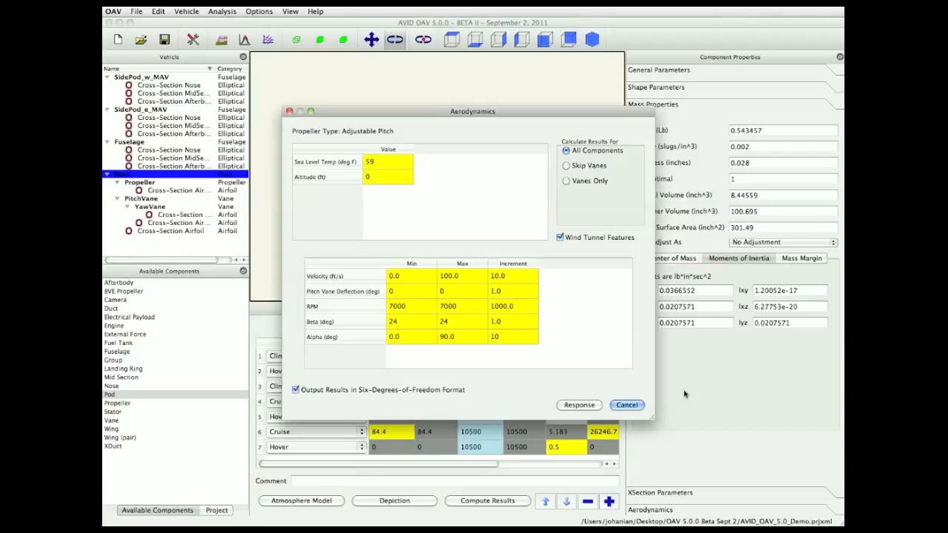
pyautogui.click(627, 406)
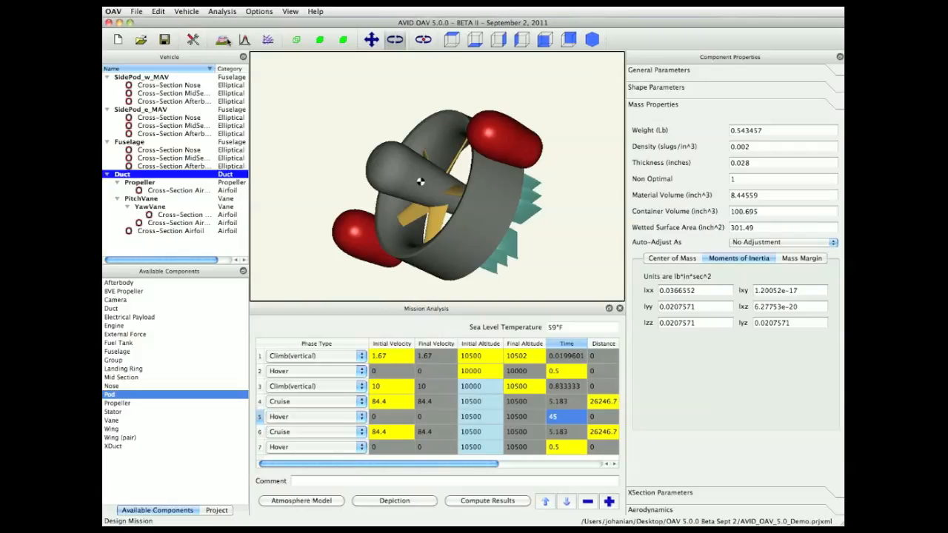
pyautogui.click(136, 12)
pyautogui.moveTo(149, 92)
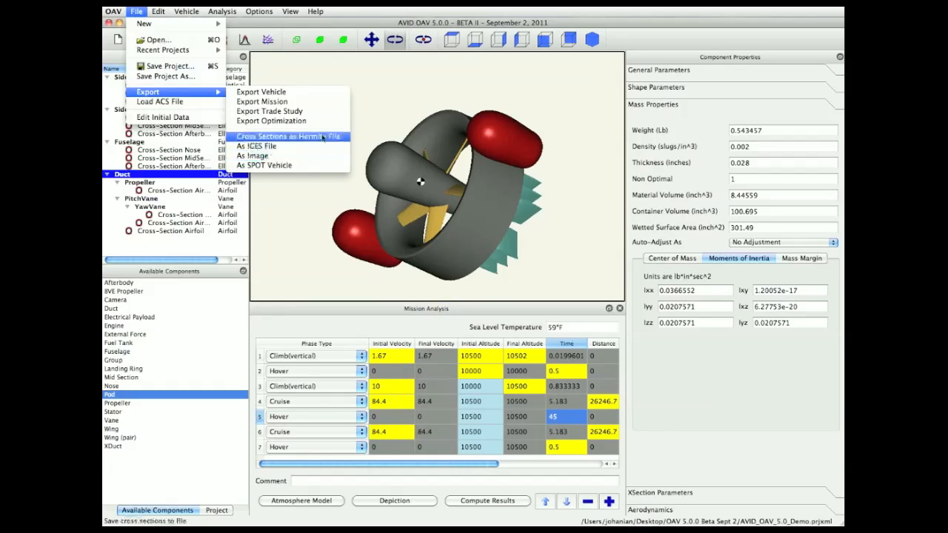
pyautogui.click(303, 72)
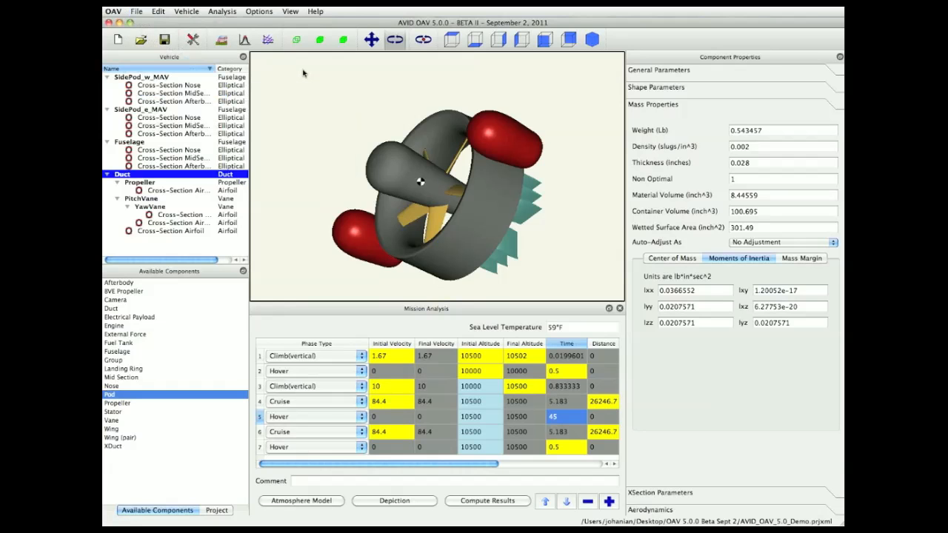
pyautogui.press('super+Tab')
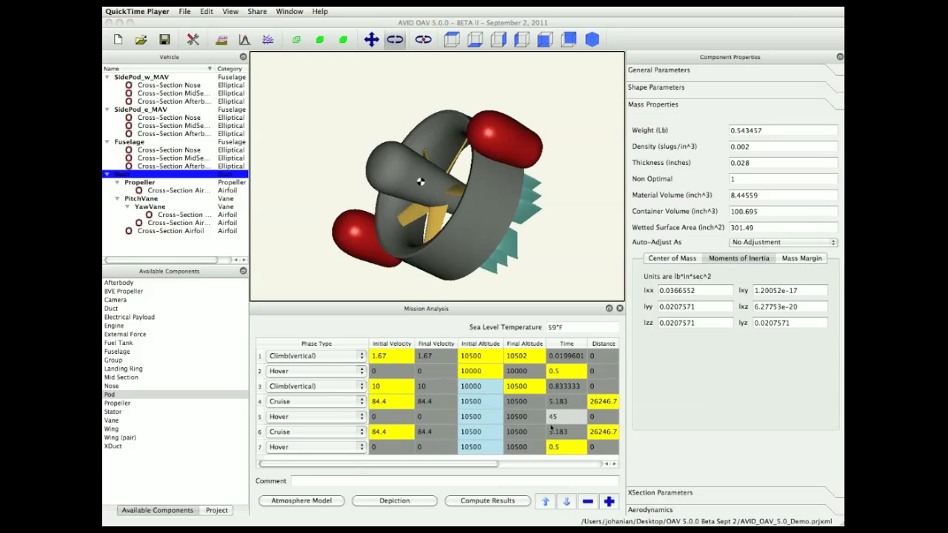
# - Compute the mission analysis results and scroll through the flight conditions, aerodynamics, propulsion and weight tables
pyautogui.click(495, 502)
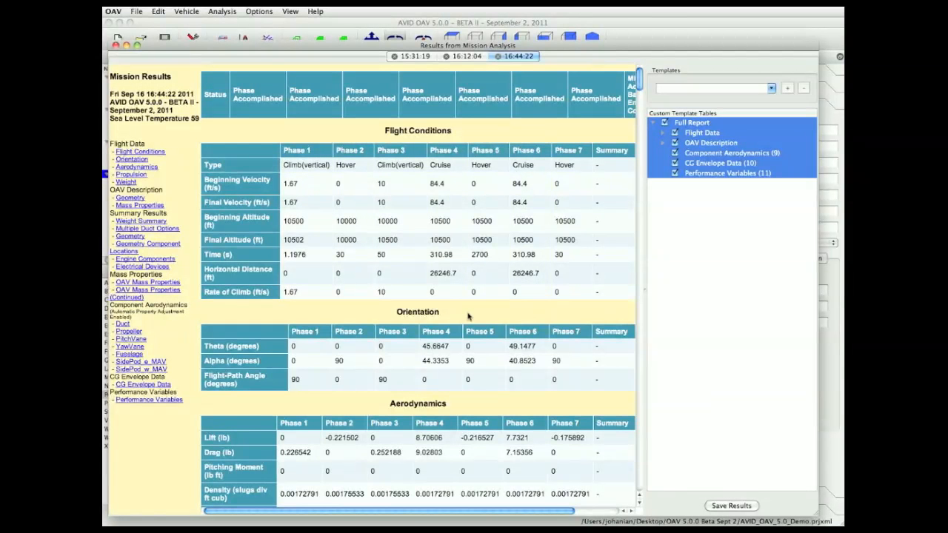
pyautogui.scroll(-1, 468, 317)
pyautogui.scroll(-5, 469, 317)
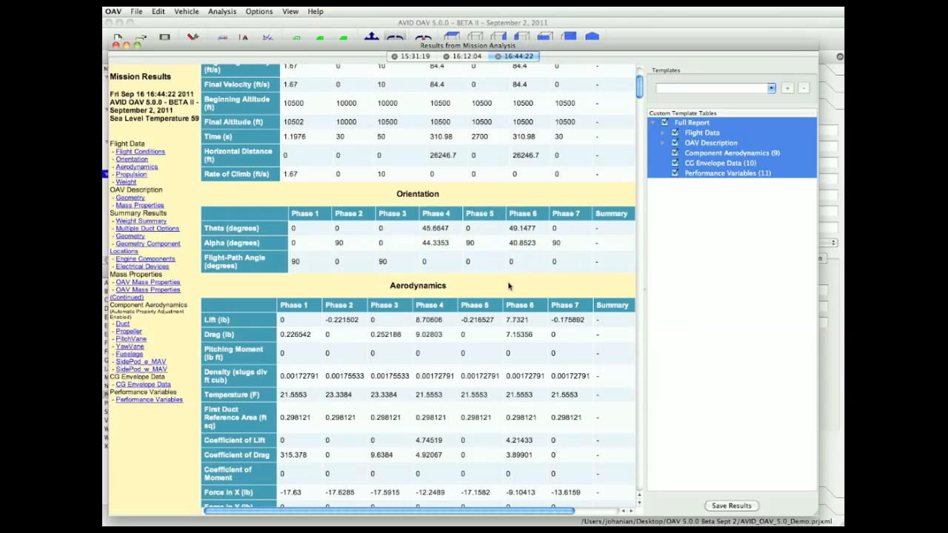
pyautogui.scroll(-1, 509, 286)
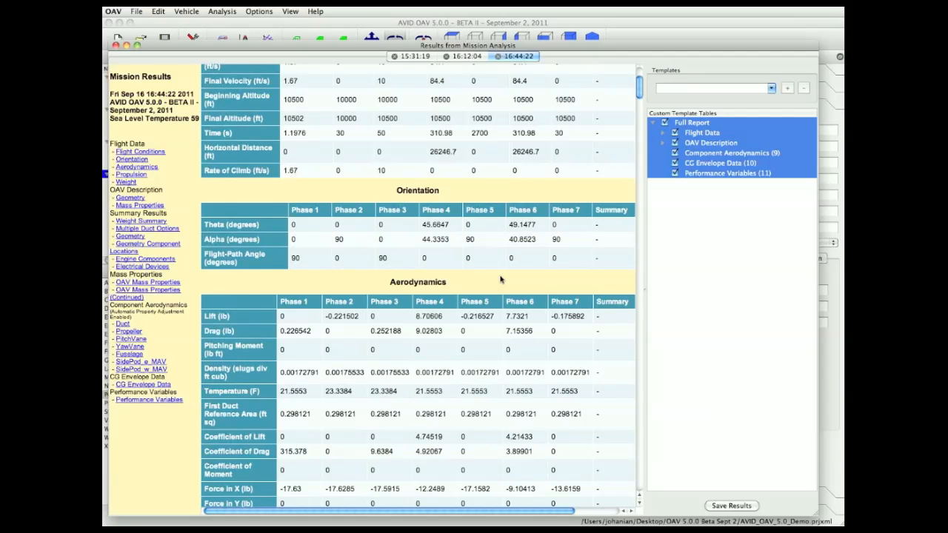
pyautogui.scroll(-1, 501, 280)
pyautogui.scroll(-4, 501, 280)
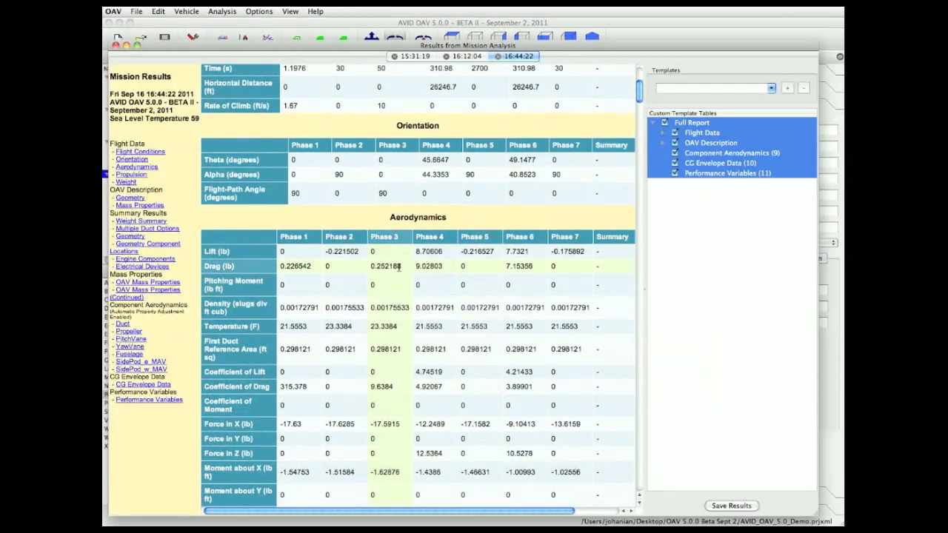
pyautogui.scroll(-2, 397, 274)
pyautogui.scroll(-8, 399, 267)
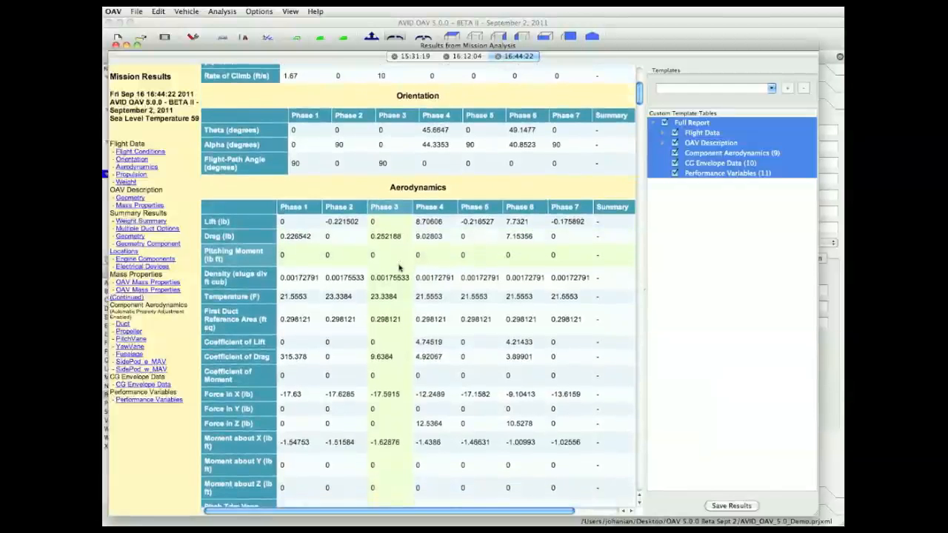
pyautogui.scroll(-3, 398, 268)
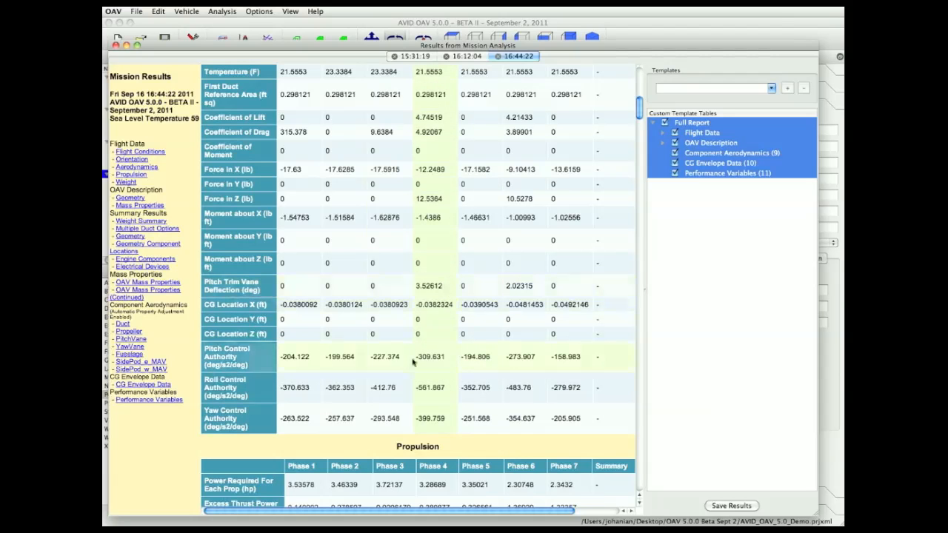
pyautogui.scroll(-5, 339, 446)
pyautogui.scroll(-8, 340, 446)
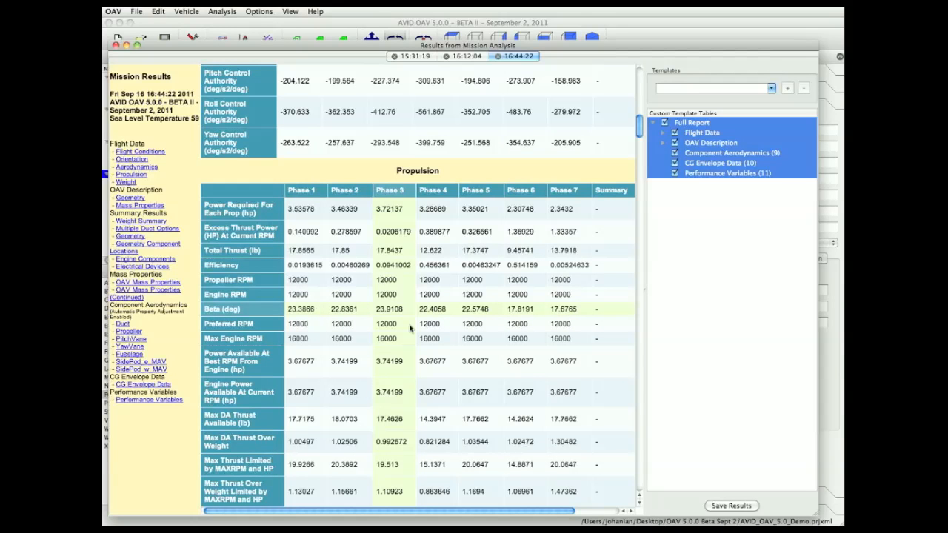
pyautogui.scroll(-2, 414, 389)
pyautogui.scroll(-10, 414, 389)
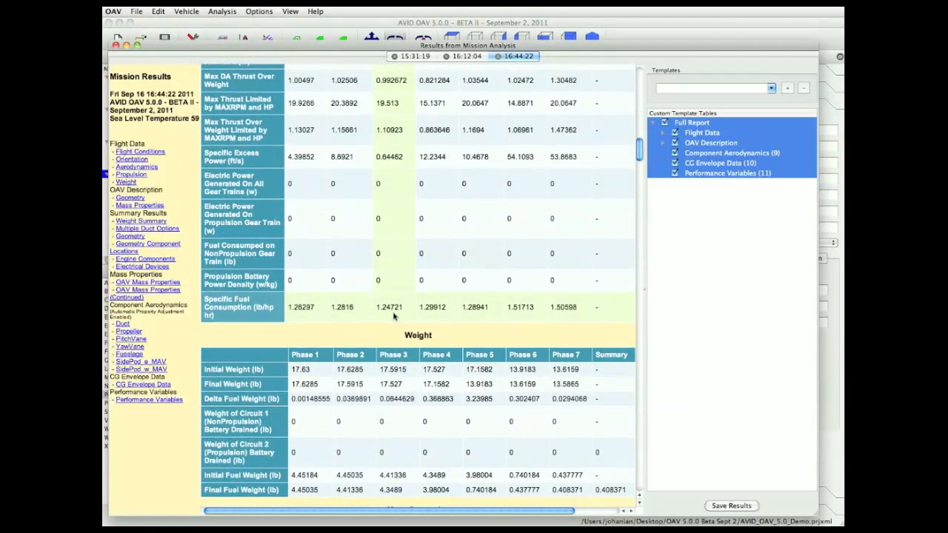
pyautogui.scroll(-1, 395, 370)
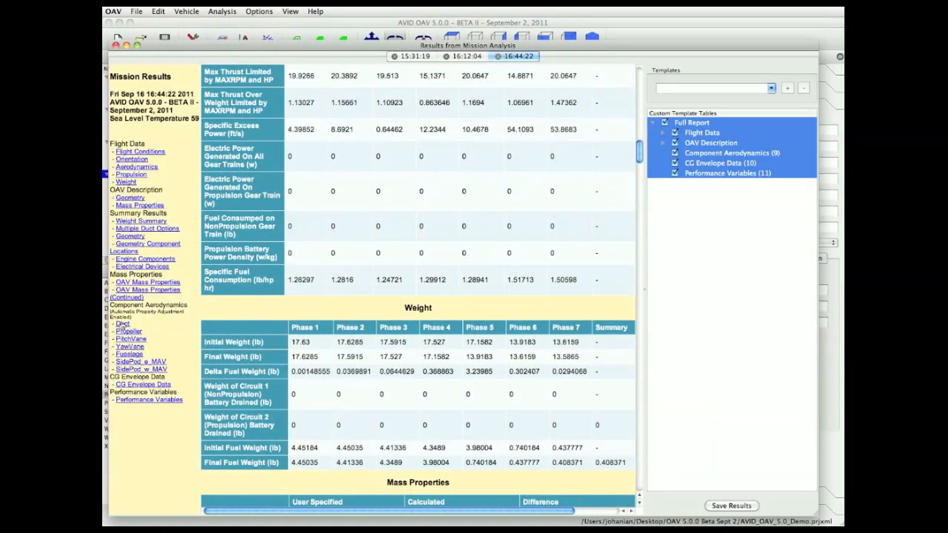
# - Jump to the Duct component aerodynamics section, return to Flight Conditions, and close the mission results window
pyautogui.click(120, 324)
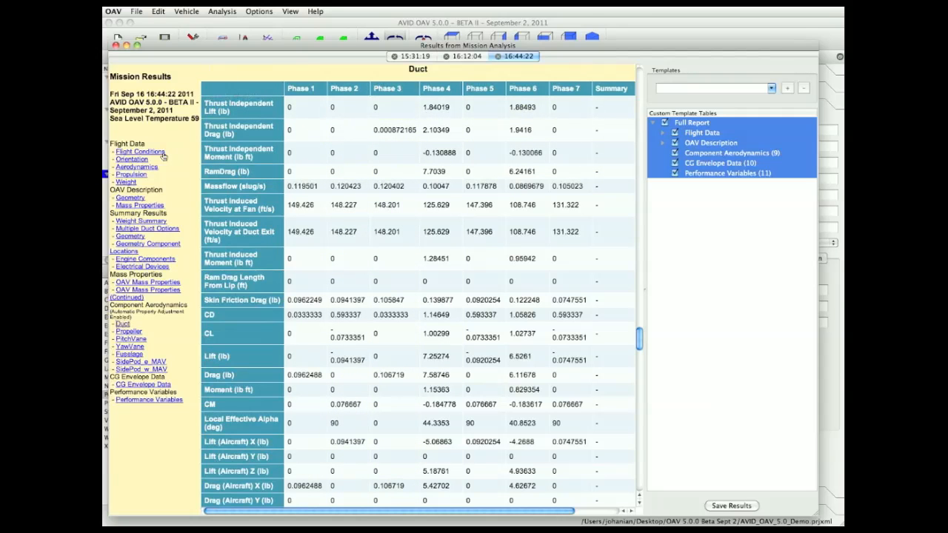
pyautogui.click(139, 151)
pyautogui.scroll(2, 324, 174)
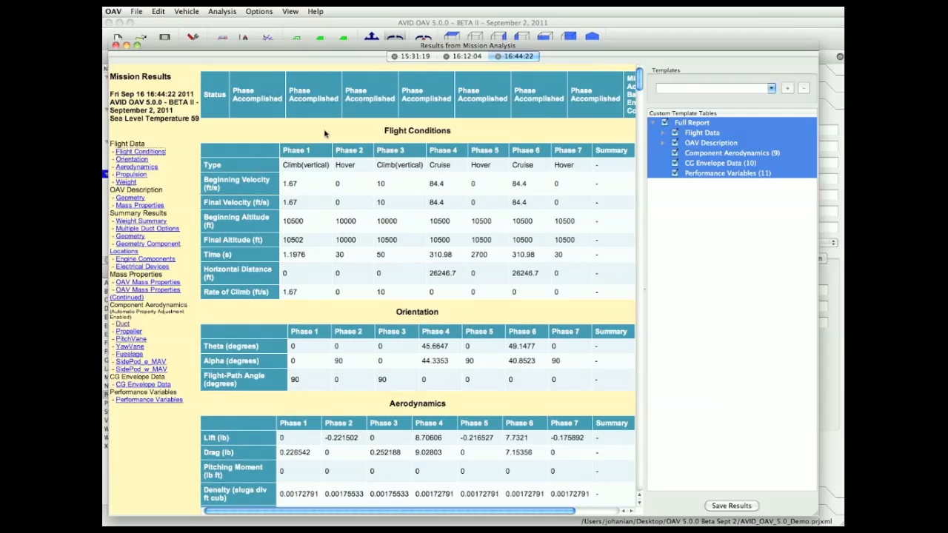
pyautogui.click(115, 46)
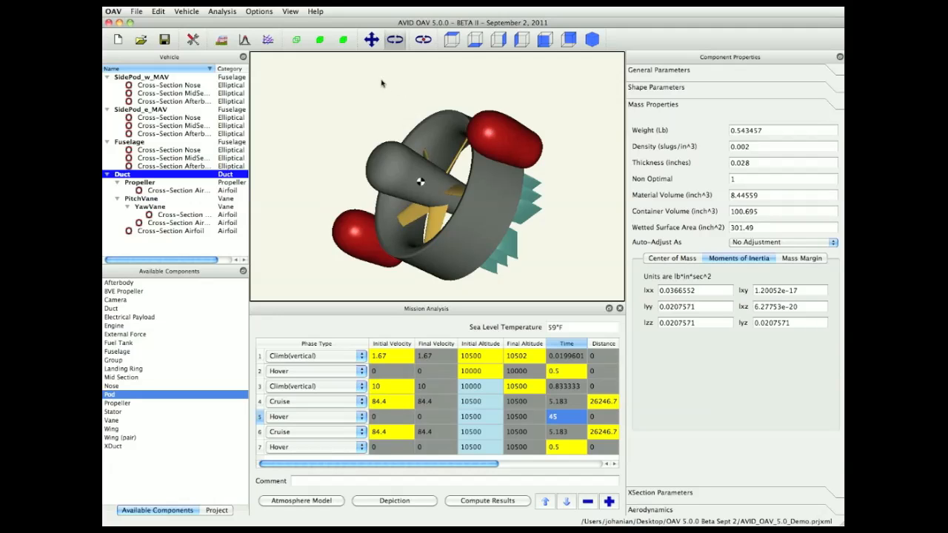
# - Open the Optimizer, run the optimization minimizing Total Fuel Weight, stop it, and accept the result
pyautogui.click(245, 39)
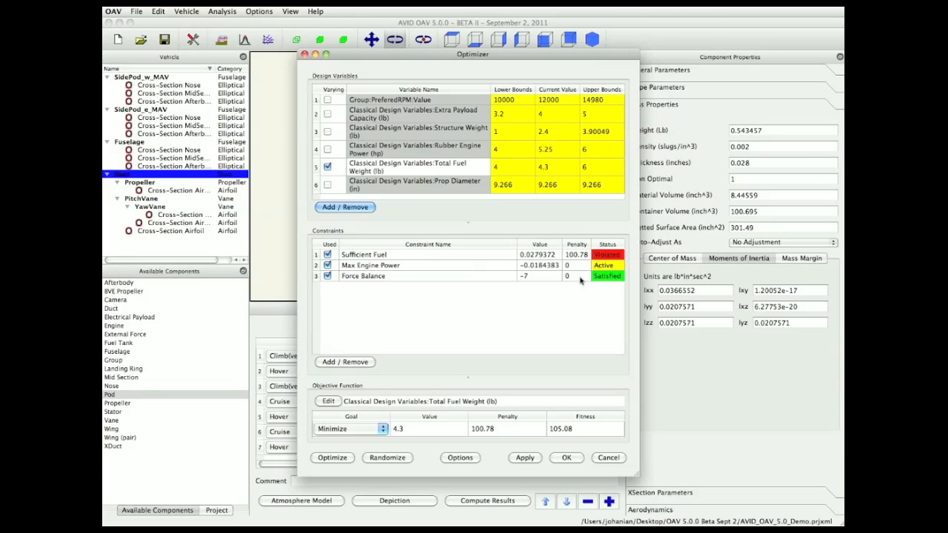
pyautogui.click(332, 458)
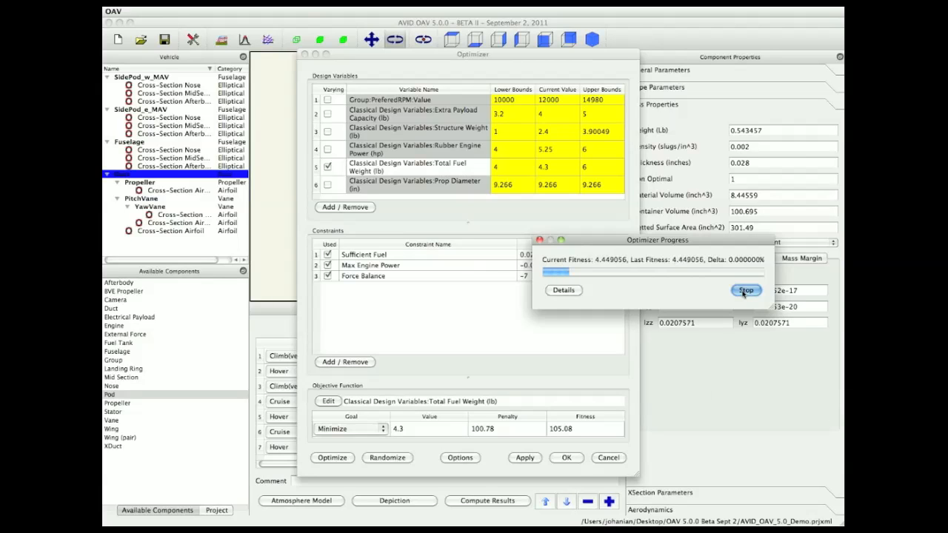
pyautogui.click(744, 291)
pyautogui.click(744, 291)
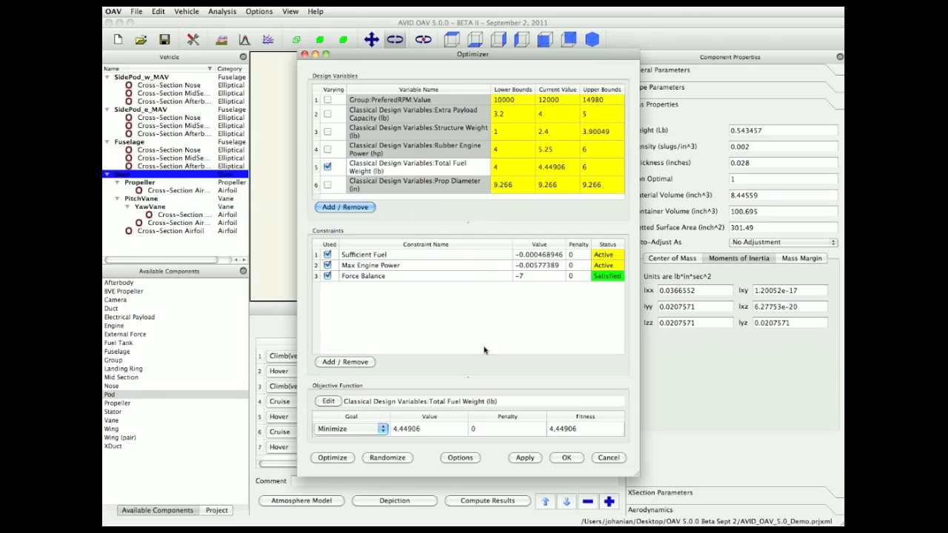
pyautogui.click(566, 458)
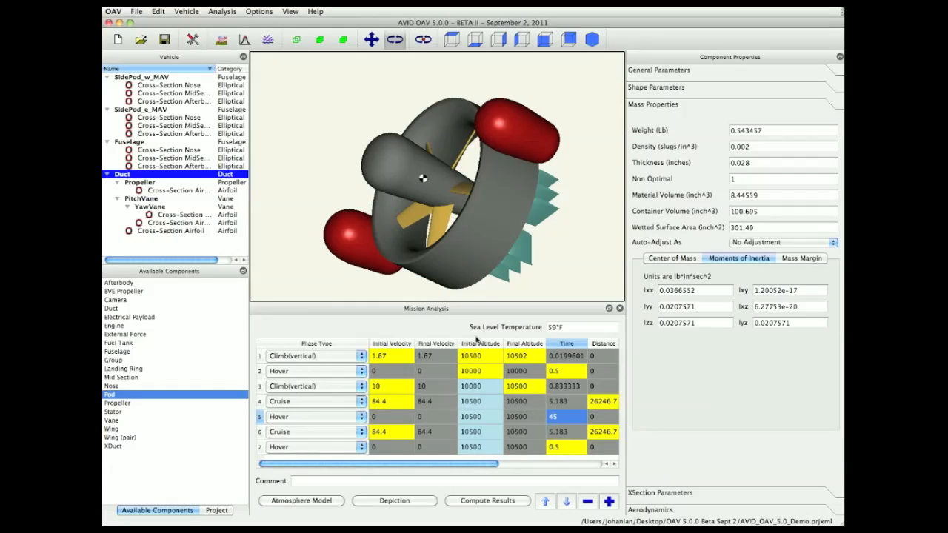
# - Open the Trade Study, perform the study, and move and enlarge the trade study results window
pyautogui.click(268, 39)
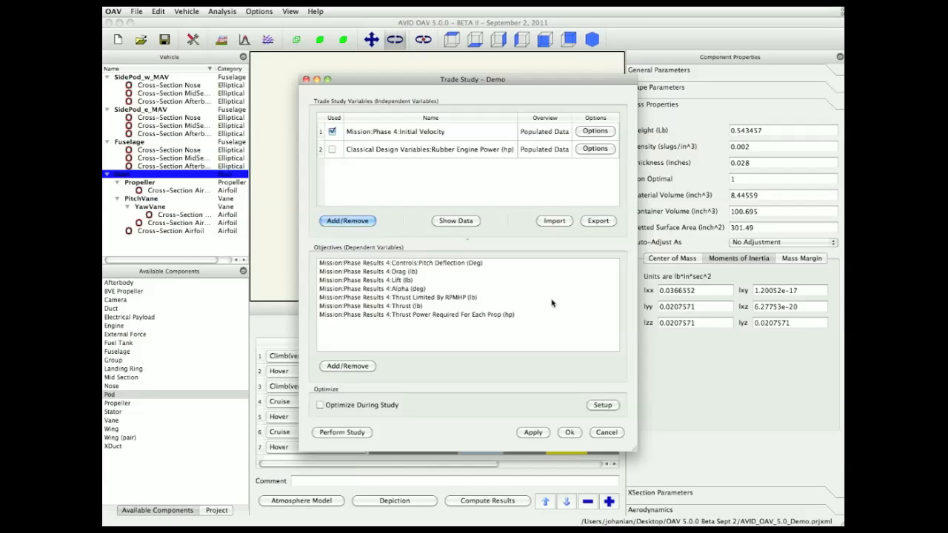
pyautogui.click(342, 432)
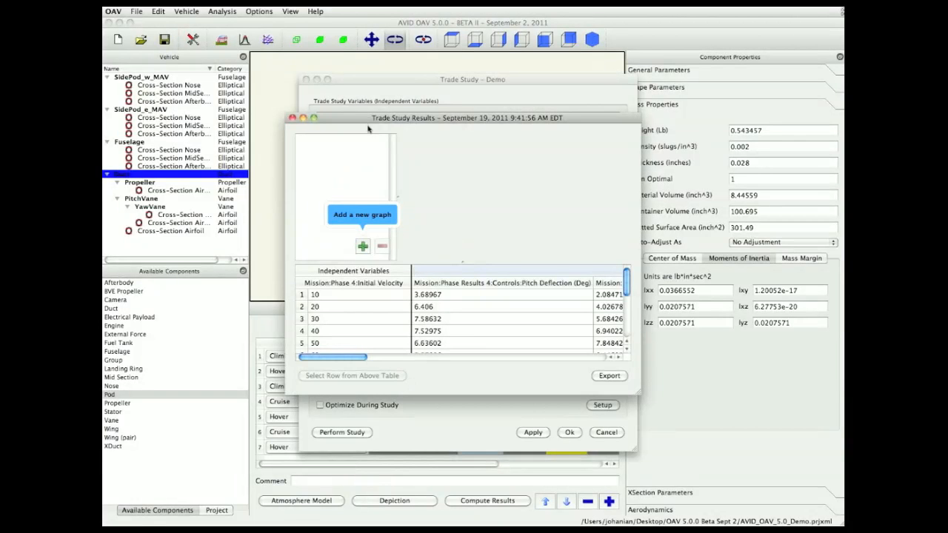
pyautogui.moveTo(363, 122); pyautogui.dragTo(228, 51)
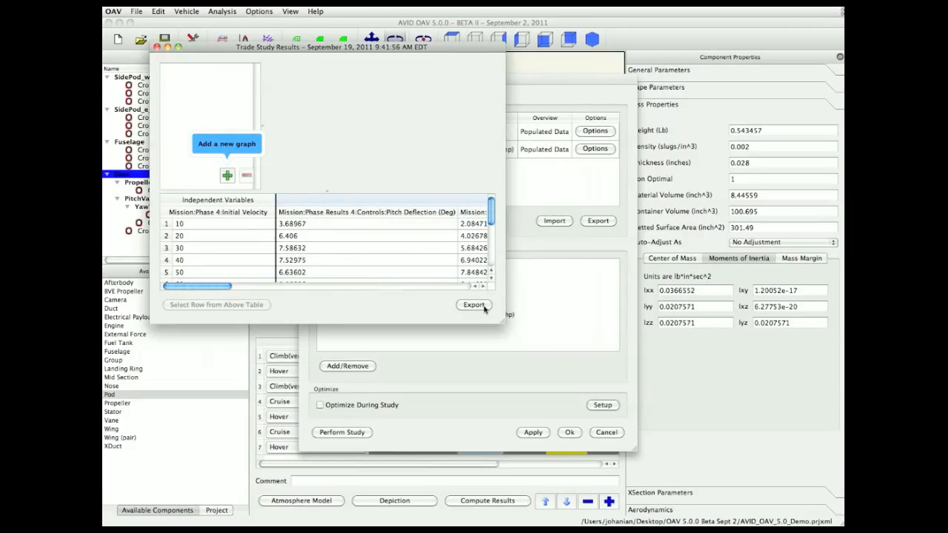
pyautogui.moveTo(501, 323); pyautogui.dragTo(779, 489)
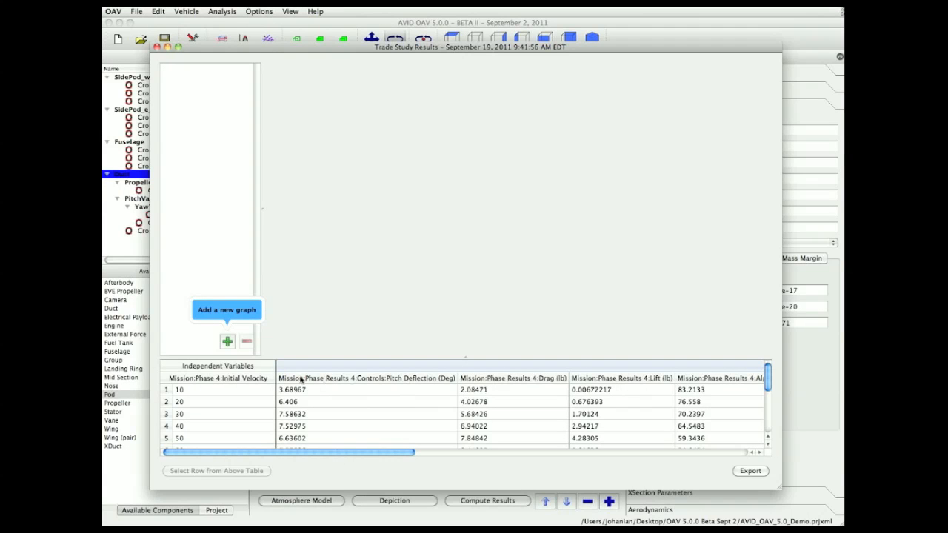
# - Add a line plot of Alpha (deg) against Initial Velocity instead of Pitch Deflection
pyautogui.click(227, 342)
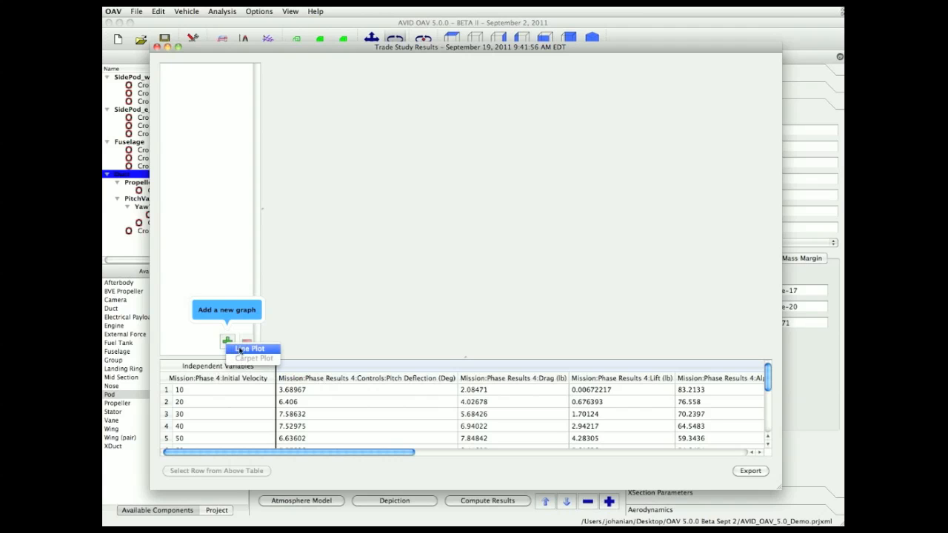
pyautogui.click(244, 349)
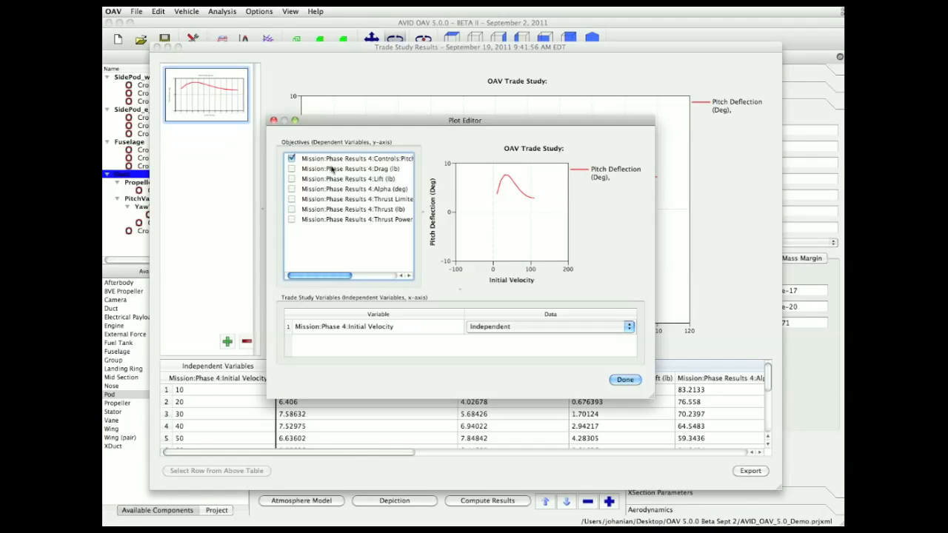
pyautogui.click(291, 158)
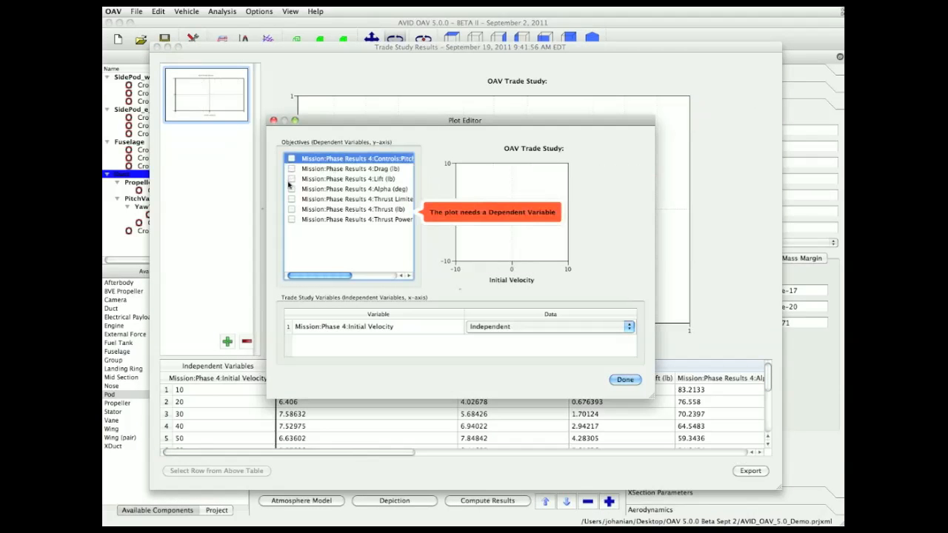
pyautogui.click(291, 189)
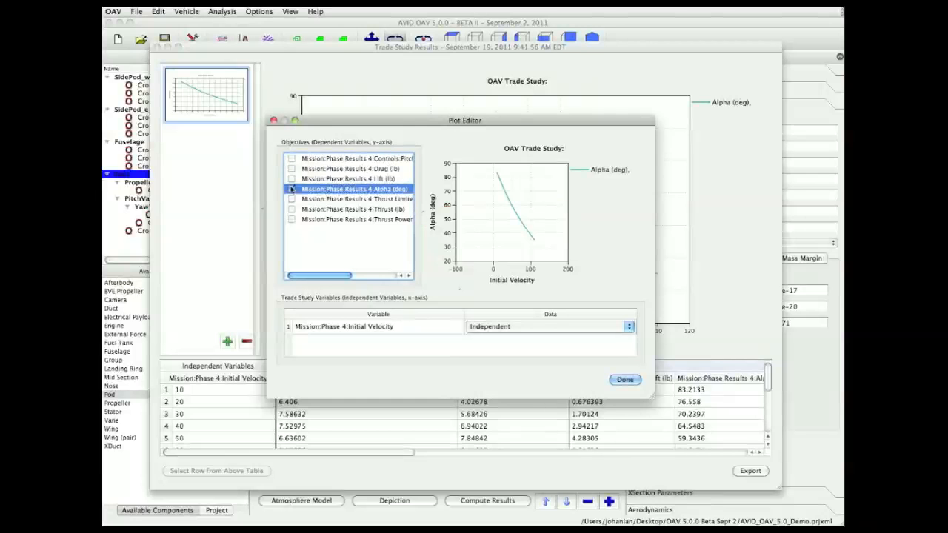
pyautogui.click(625, 380)
# - Add a line plot showing Drag and Lift against Initial Velocity, without Pitch Deflection
pyautogui.click(227, 342)
pyautogui.click(249, 351)
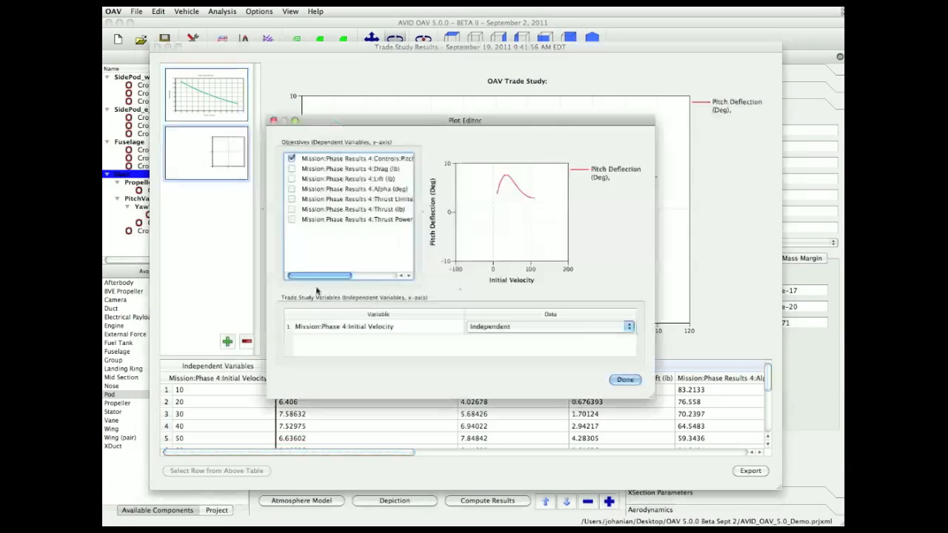
pyautogui.click(291, 169)
pyautogui.click(292, 179)
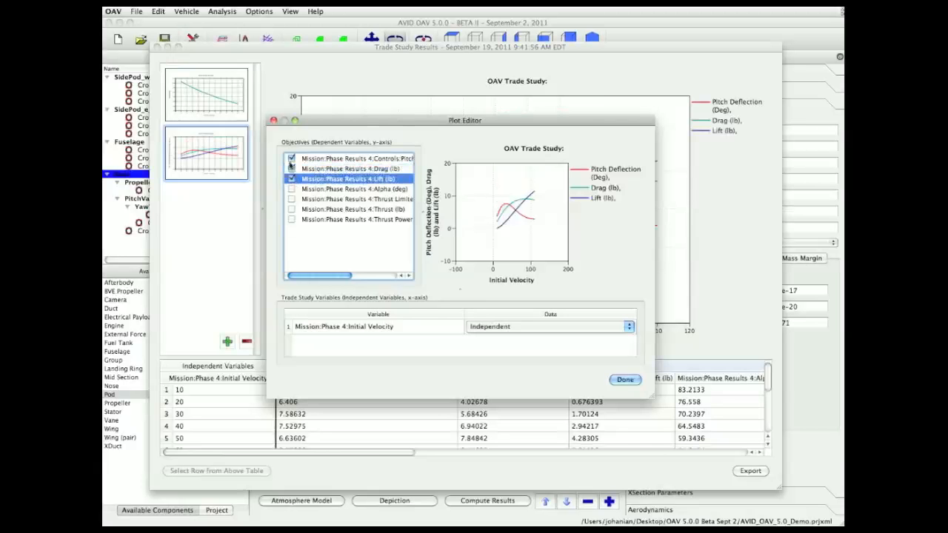
pyautogui.click(291, 158)
pyautogui.click(624, 379)
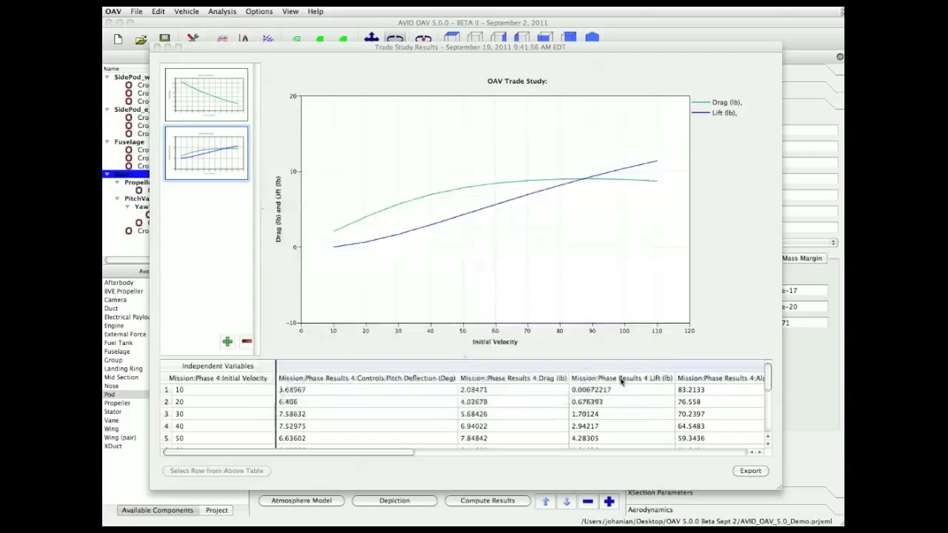
# - Add a line plot of Pitch Deflection against Initial Velocity
pyautogui.click(231, 342)
pyautogui.click(248, 350)
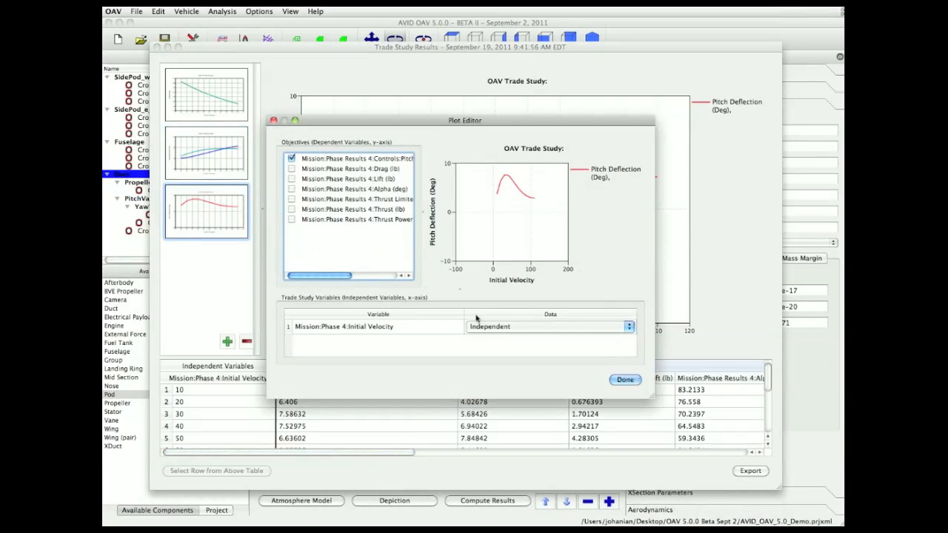
pyautogui.click(626, 381)
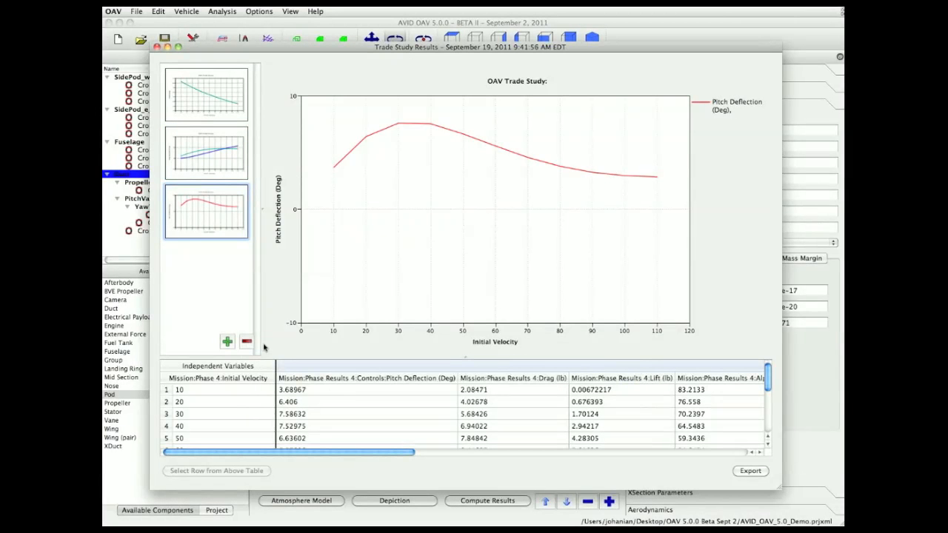
# - Add a line plot of Thrust Limited By RPMHP and Thrust against Initial Velocity, without Pitch Deflection
pyautogui.click(228, 342)
pyautogui.click(251, 349)
pyautogui.click(291, 159)
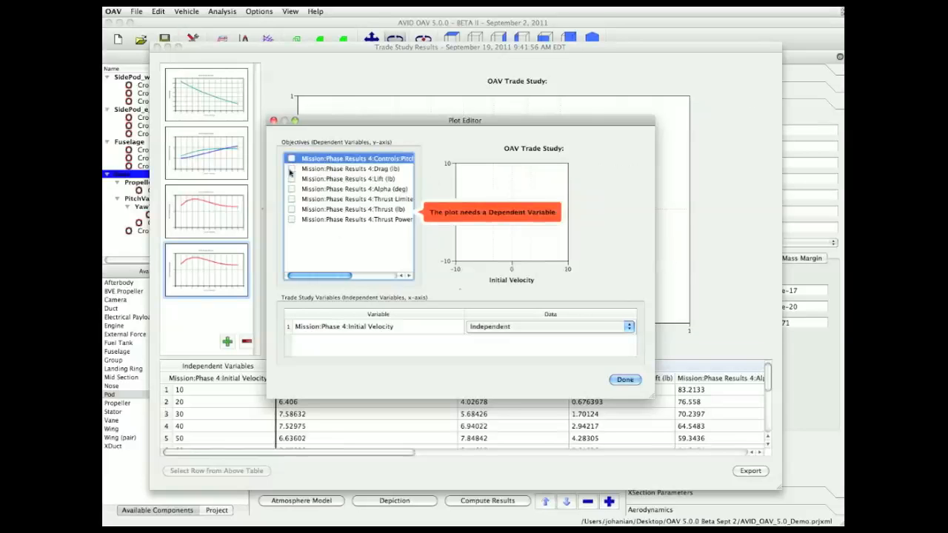
pyautogui.click(291, 199)
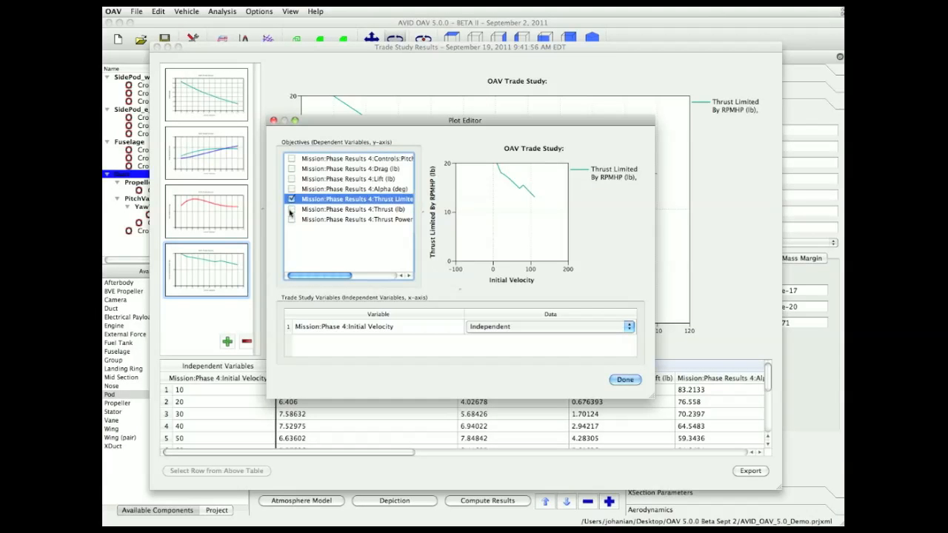
pyautogui.click(291, 209)
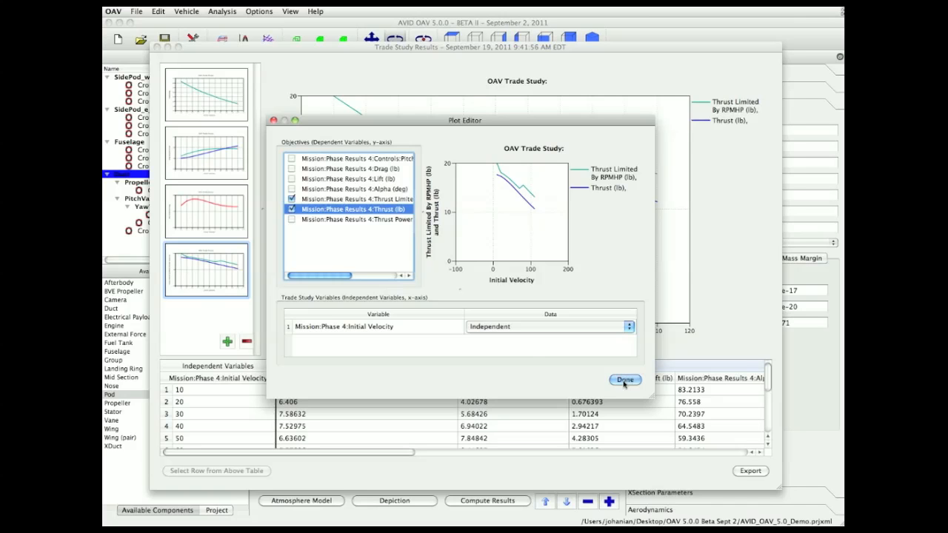
pyautogui.click(624, 380)
# - Review each of the four trade study plots in turn
pyautogui.click(229, 102)
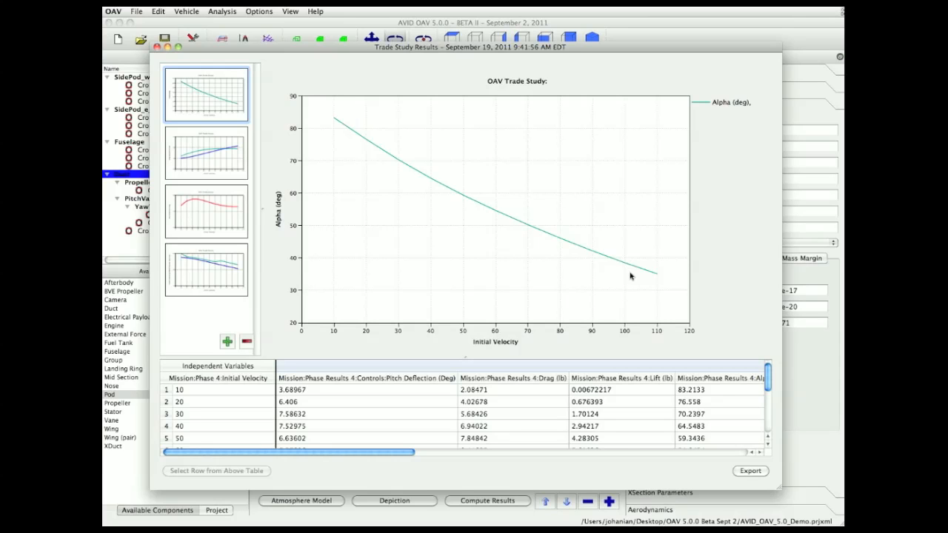
pyautogui.click(217, 159)
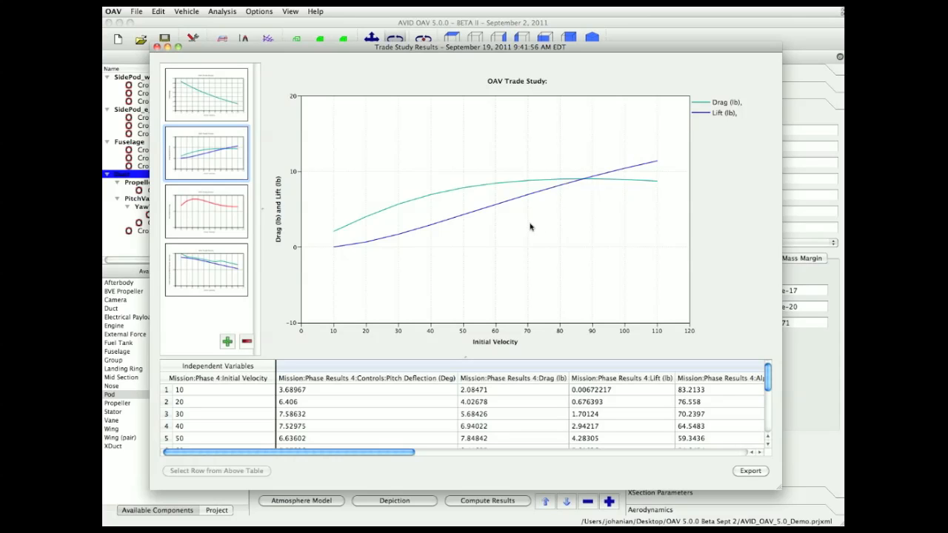
pyautogui.click(215, 204)
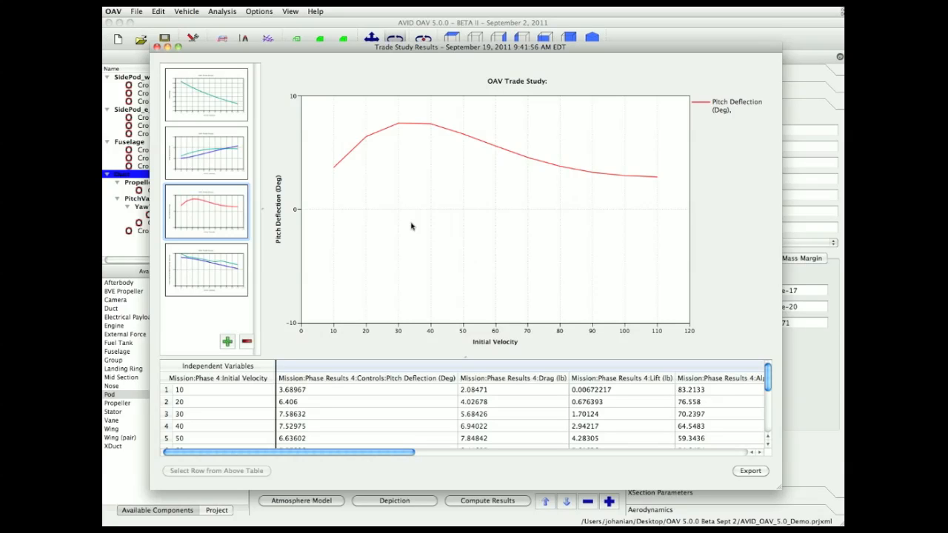
pyautogui.click(240, 274)
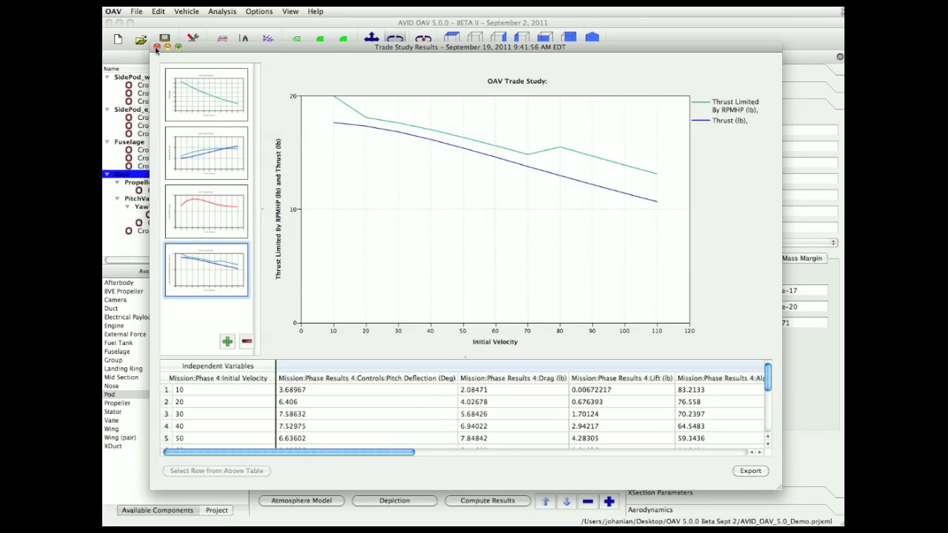
# - Close the trade study results window and the Trade Study dialog
pyautogui.click(157, 48)
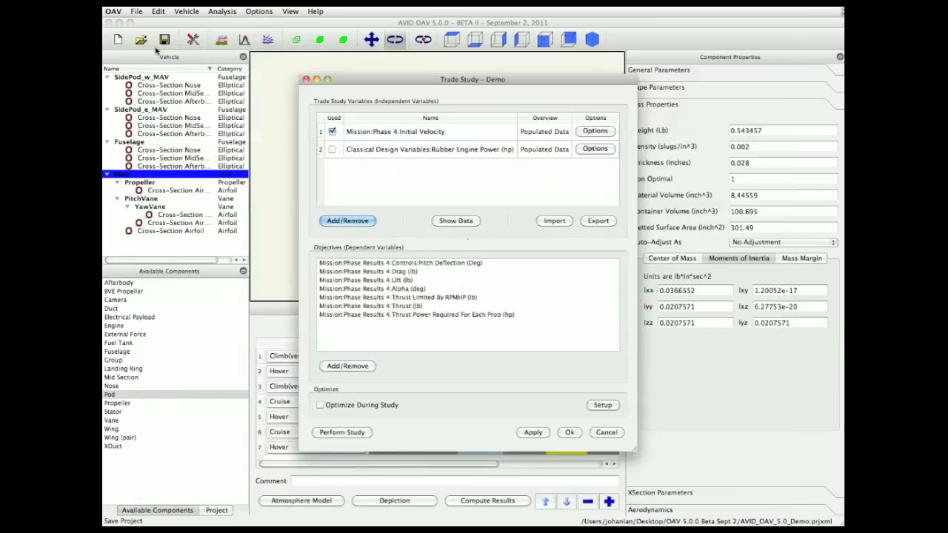
pyautogui.click(305, 79)
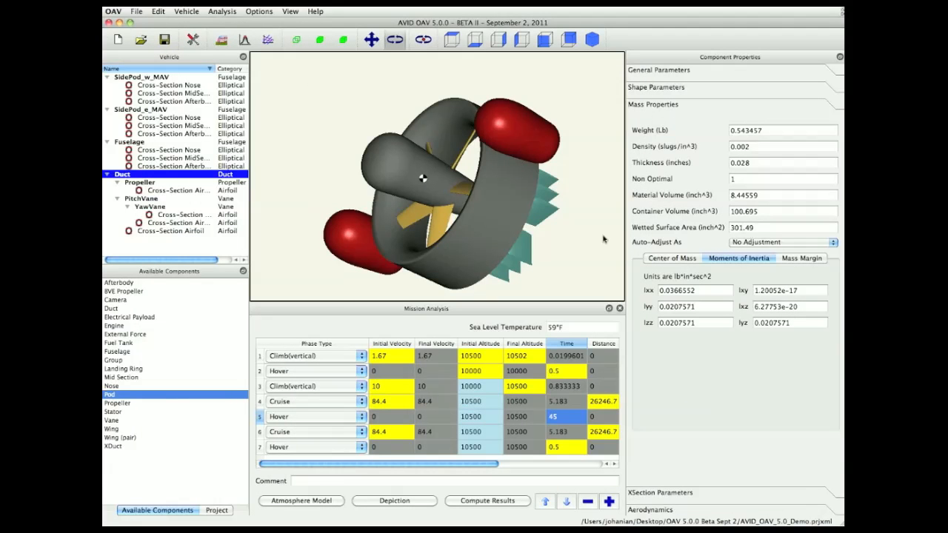